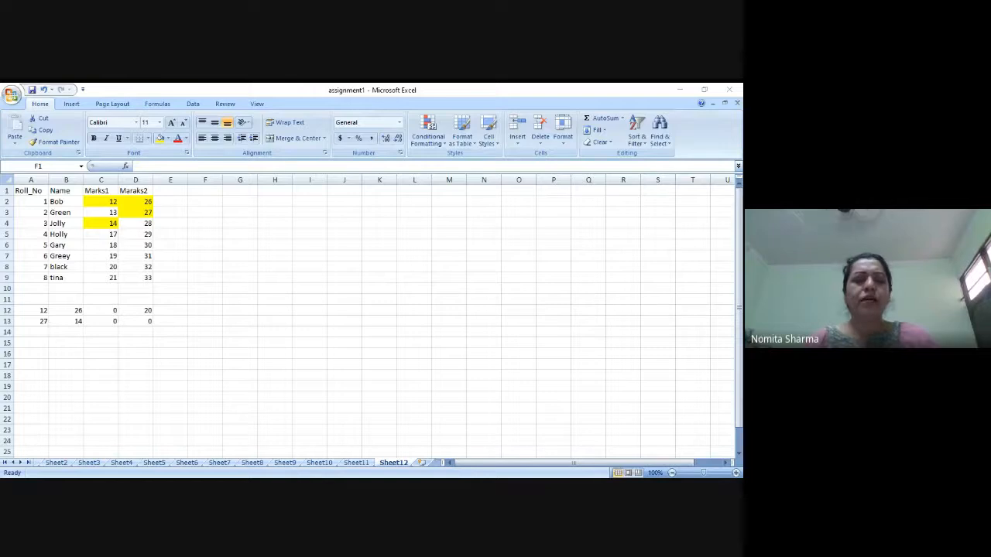
Step: Add a new worksheet, paste the copied list of voter fields at A1 and turn off text wrapping for it
click(54, 345)
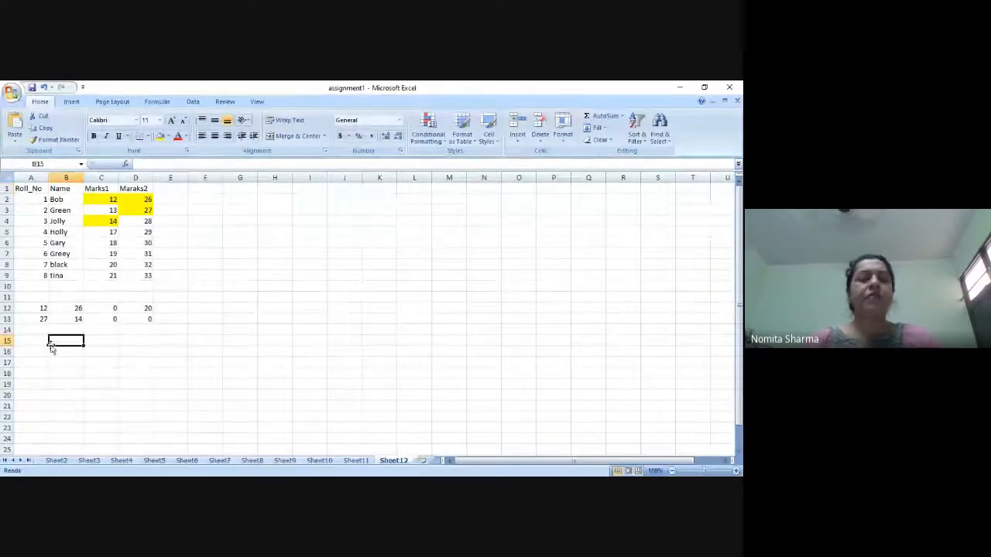
click(423, 461)
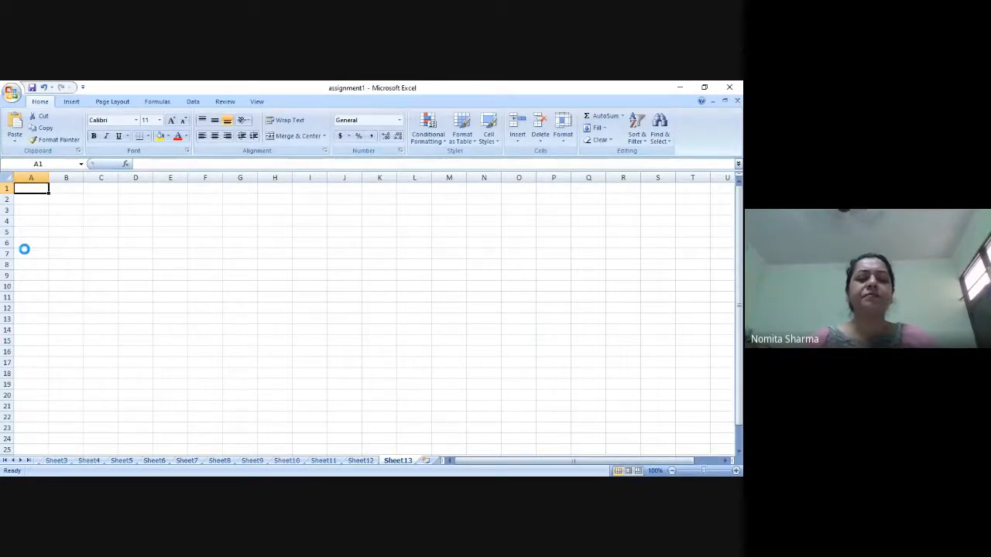
key(ctrl+v)
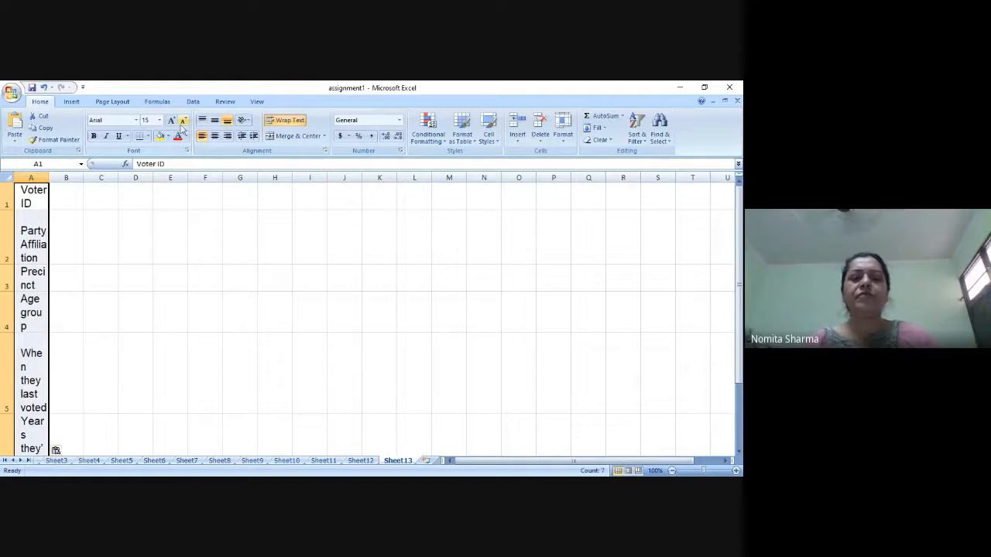
click(283, 120)
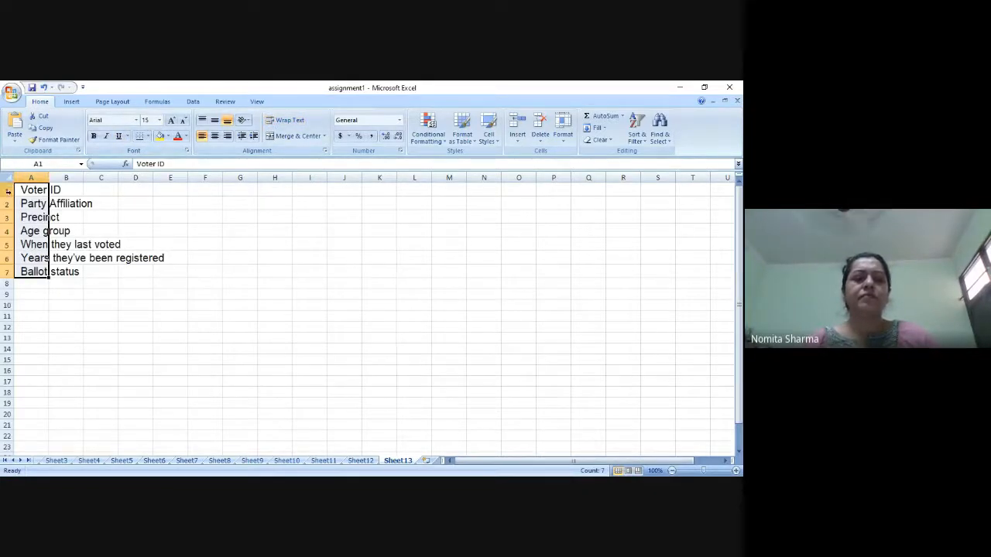
Step: Make row 1 slightly taller and widen columns A and B to fit the pasted voter field labels
drag(8, 197, 9, 199)
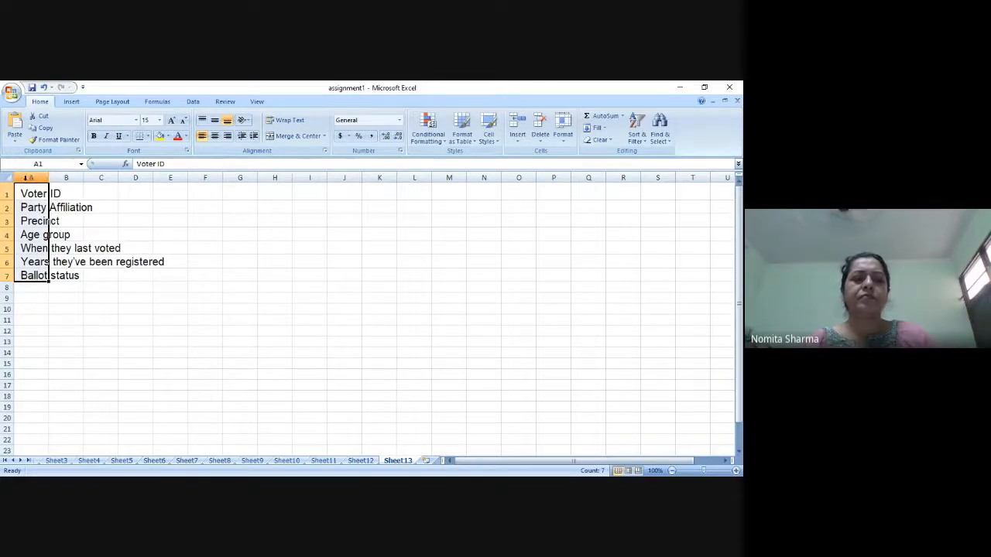
key(shift+Right)
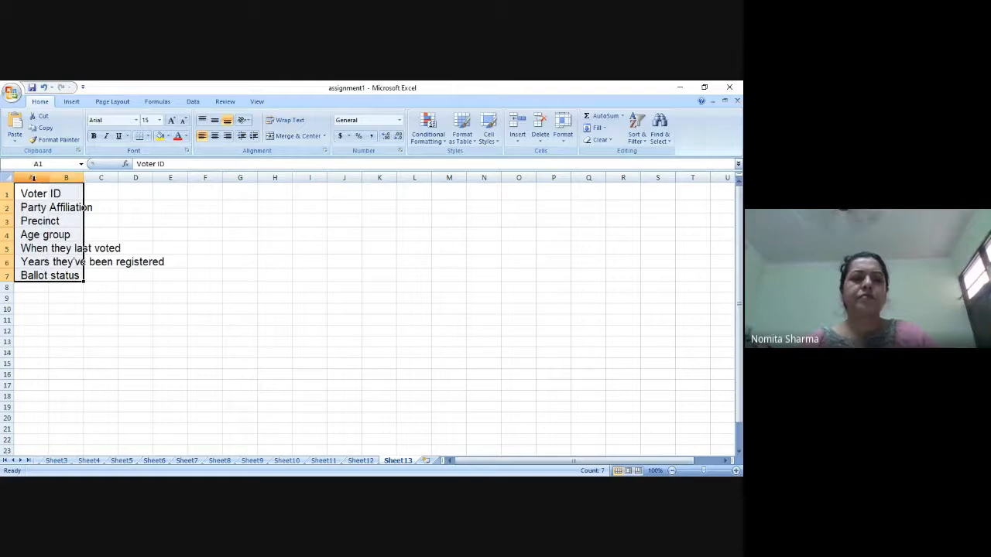
drag(49, 178, 54, 178)
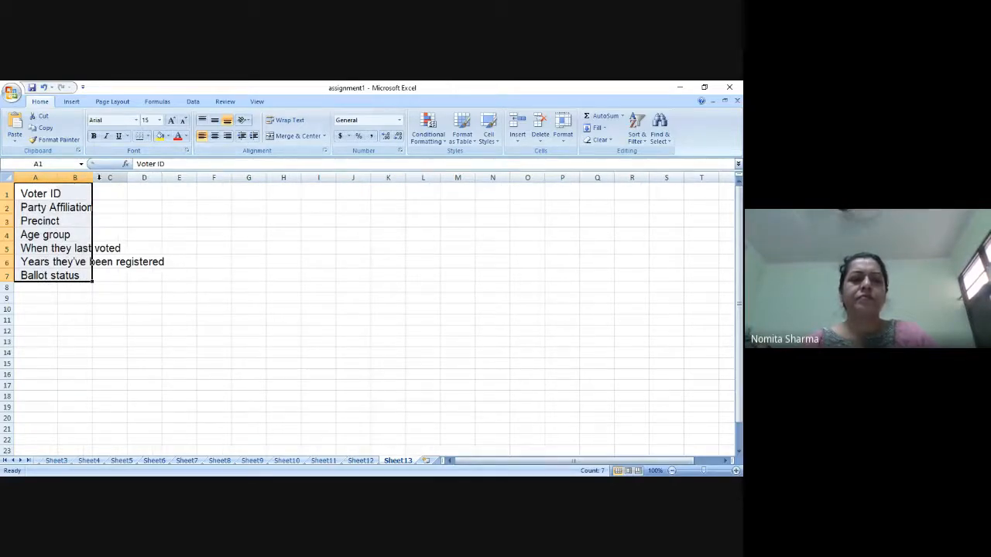
drag(99, 177, 147, 178)
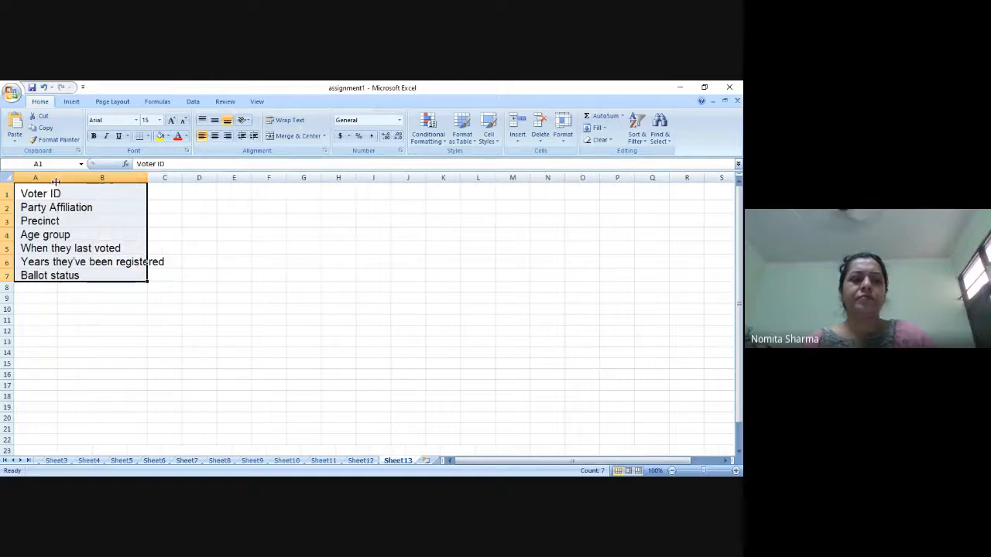
drag(56, 180, 89, 177)
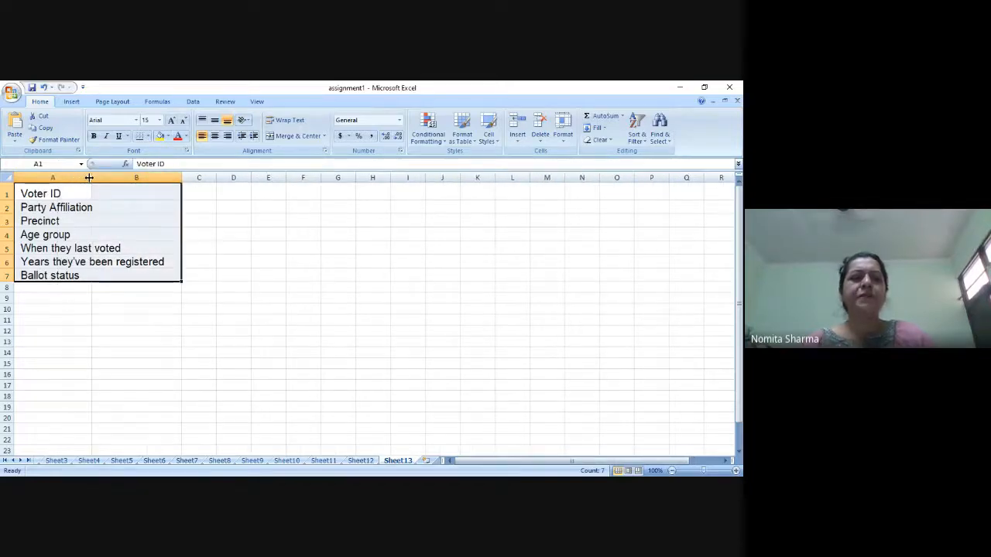
click(81, 207)
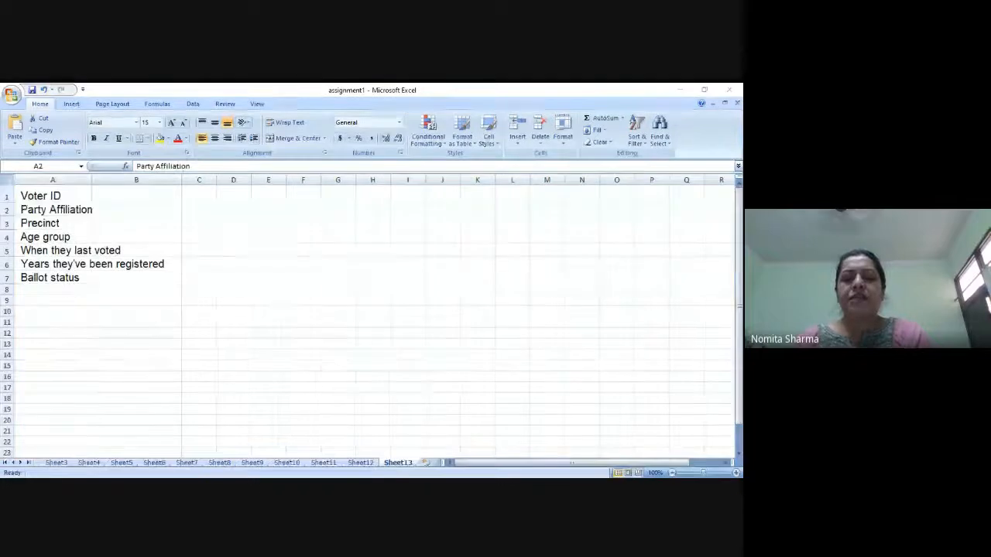
key(alt+Tab)
key(alt+Tab)
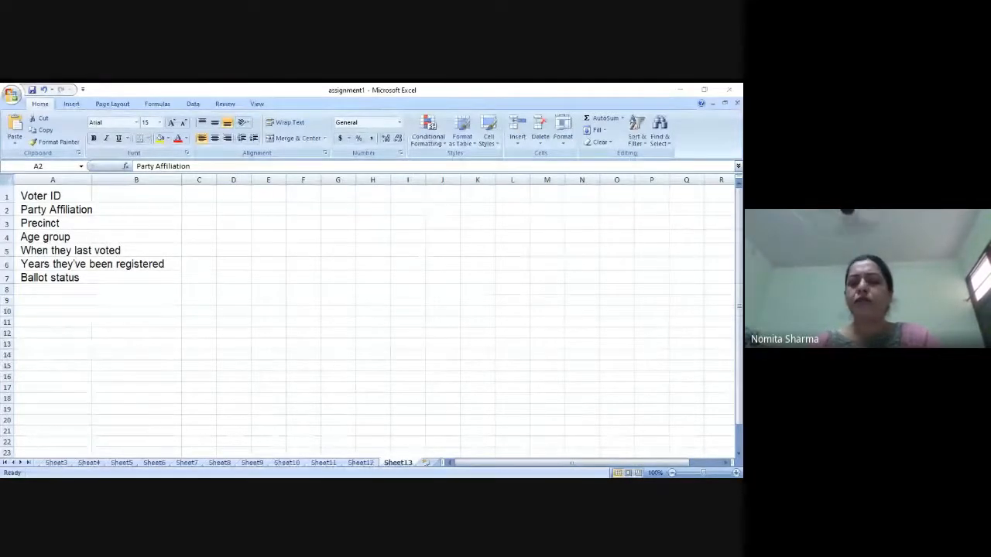
key(alt+Tab)
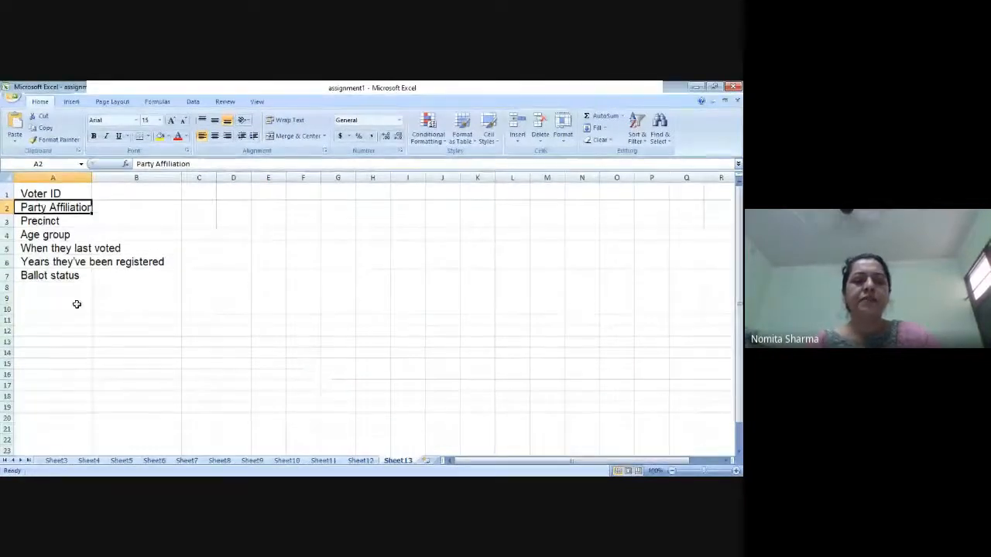
Step: Move the Party Affiliation label from A2 to B1 as the second column heading
drag(66, 207, 106, 199)
double_click(65, 207)
click(85, 249)
click(77, 207)
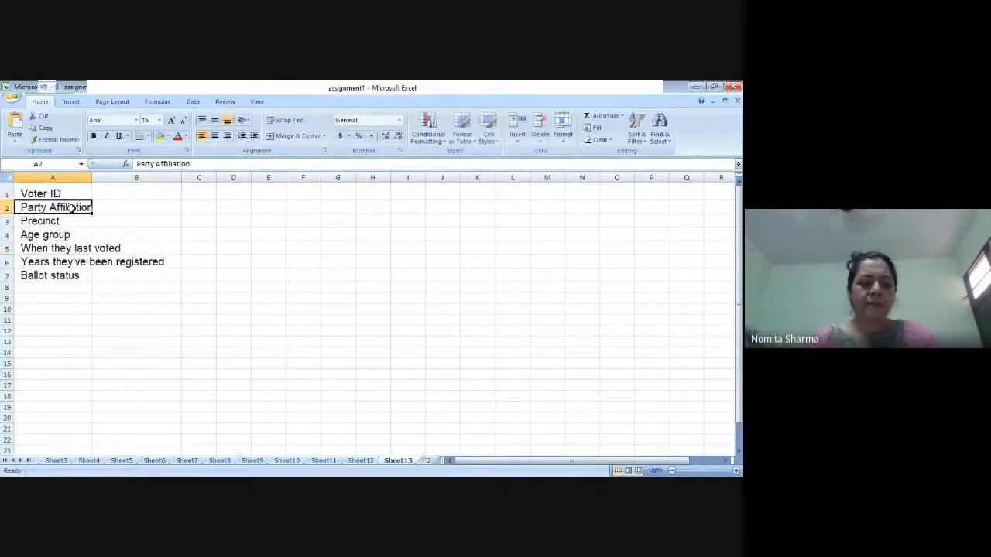
key(ctrl+c)
drag(95, 203, 104, 192)
click(199, 195)
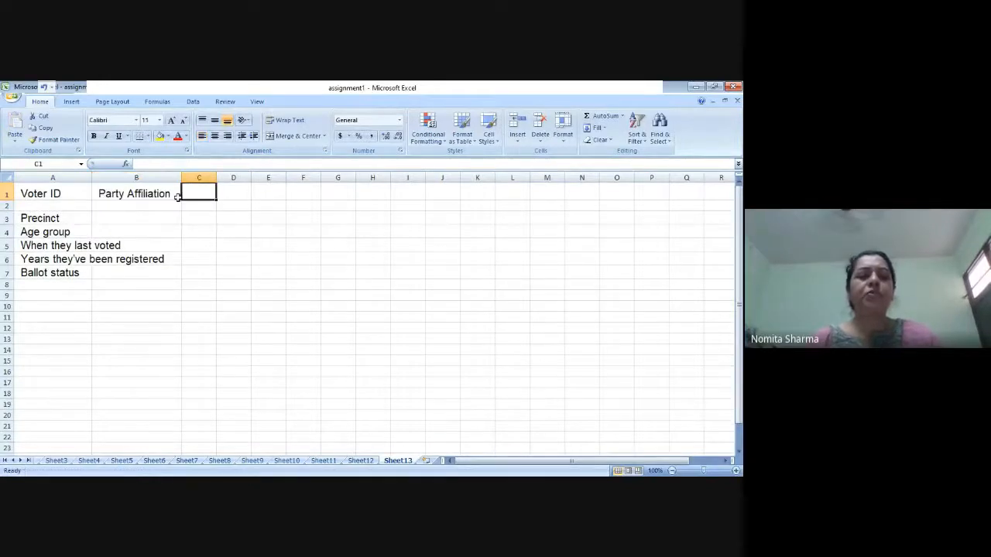
Step: Move the Precinct label from A3 to C1 as the third column heading
click(66, 219)
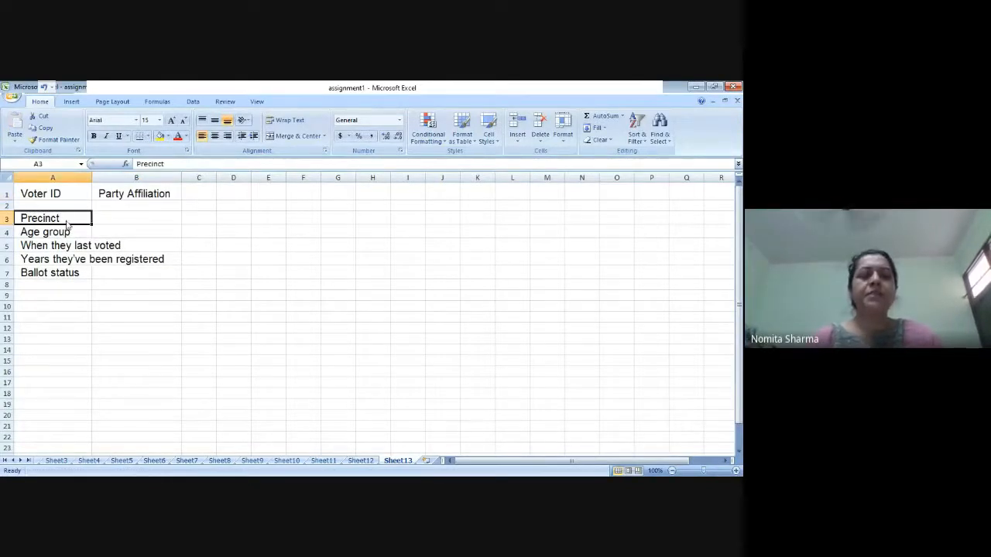
key(ctrl+c)
click(190, 195)
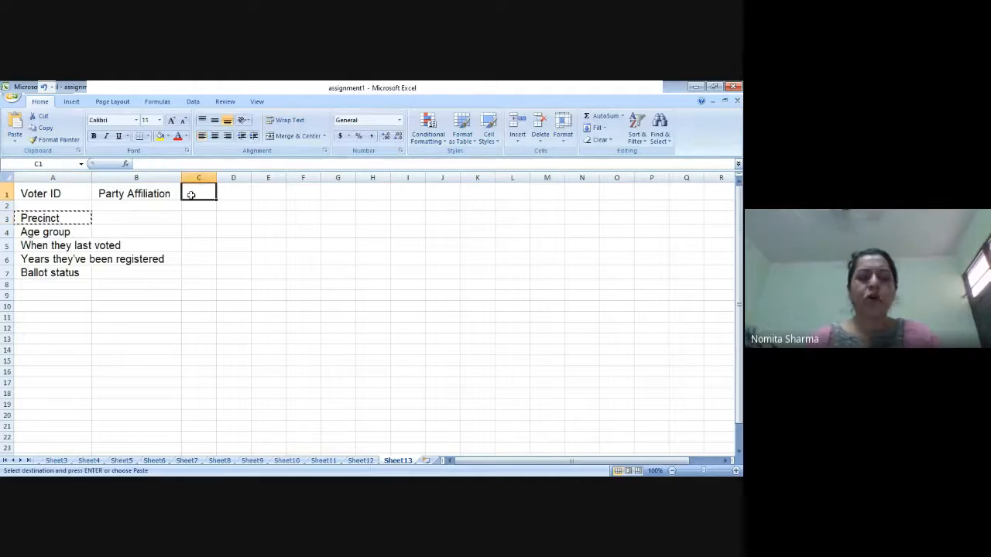
key(ctrl+v)
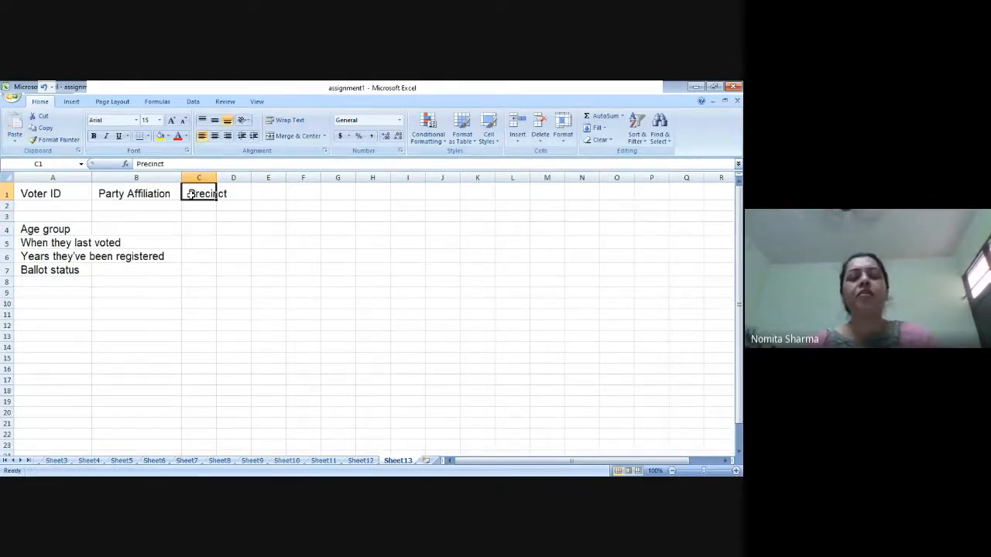
Step: Widen column C and replace its heading in C1 with Region
drag(215, 178, 232, 180)
text(Re)
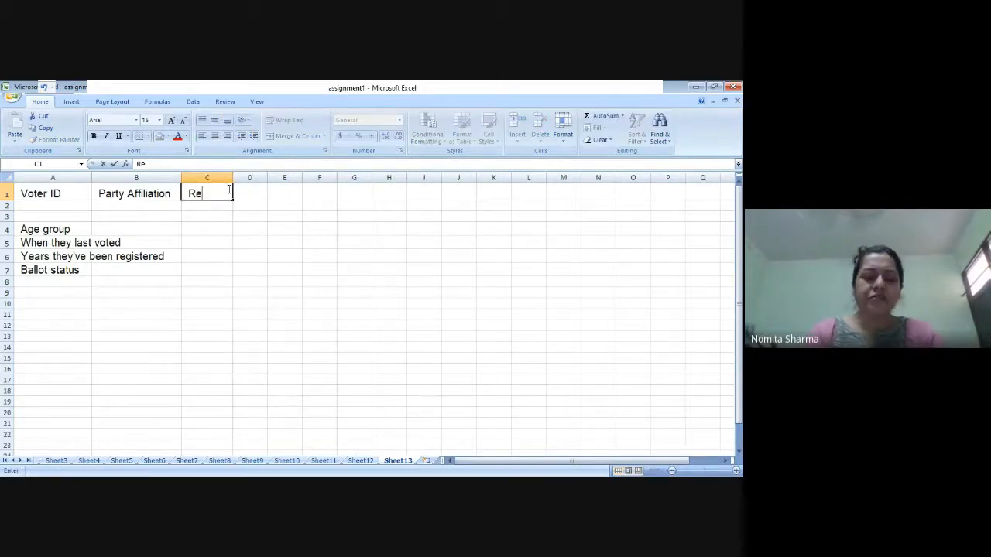
text(gion)
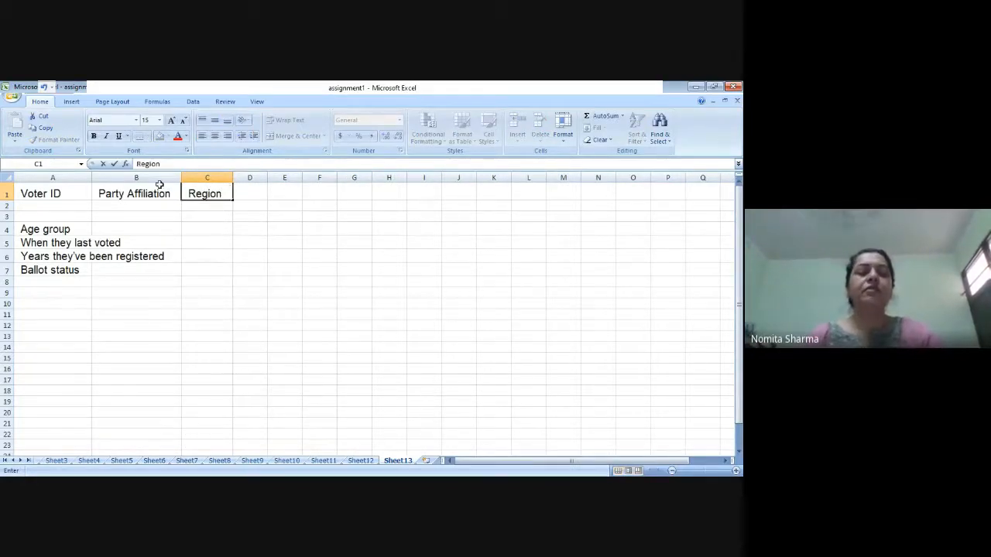
Step: Enter the heading Age in D1 and clear the Age group label from A4
click(70, 228)
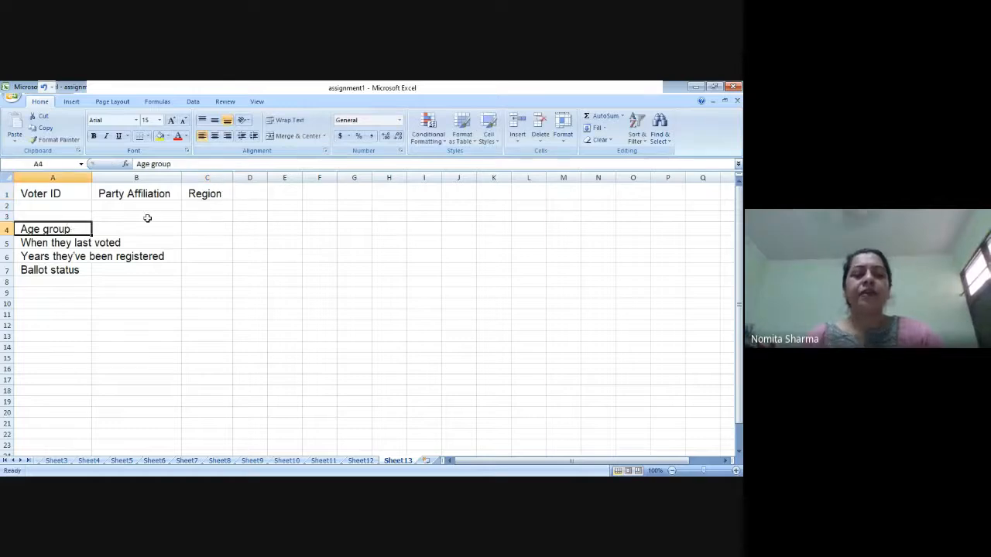
click(249, 195)
text(Age)
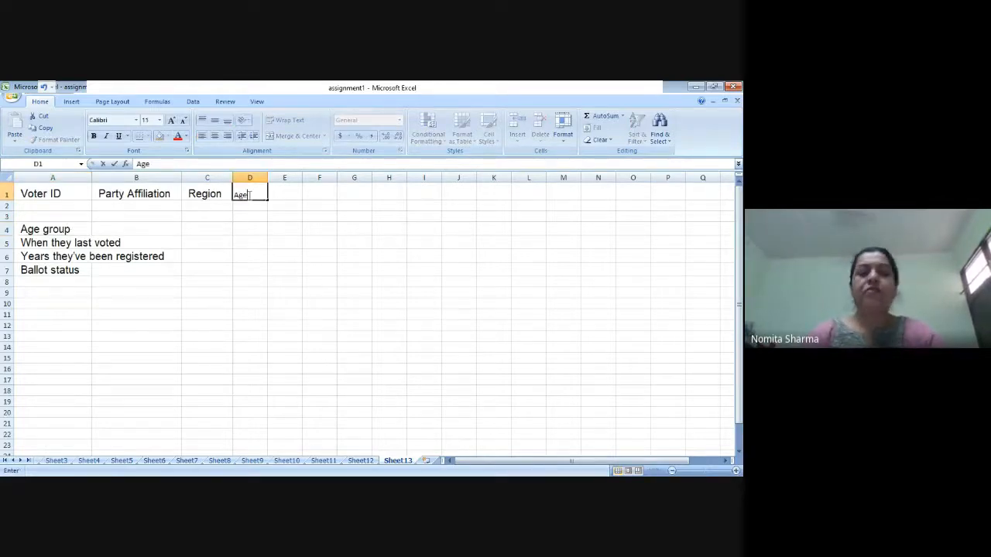
key(Return)
key(Left)
key(Left)
key(Left)
key(Down)
key(Down)
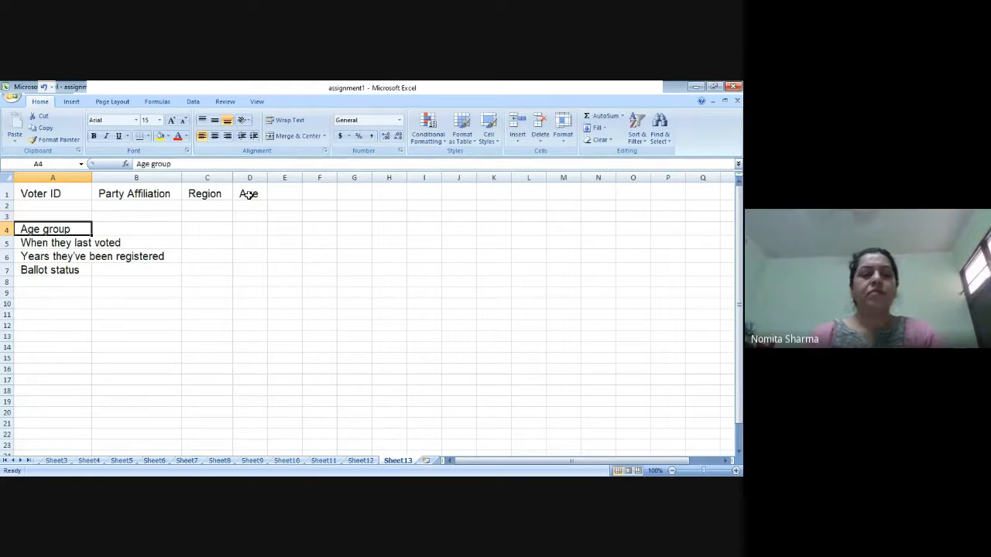
key(Delete)
Step: Enter the heading Last Voted in E1, widen column E to fit and clear the original label from A5
click(301, 193)
text(L)
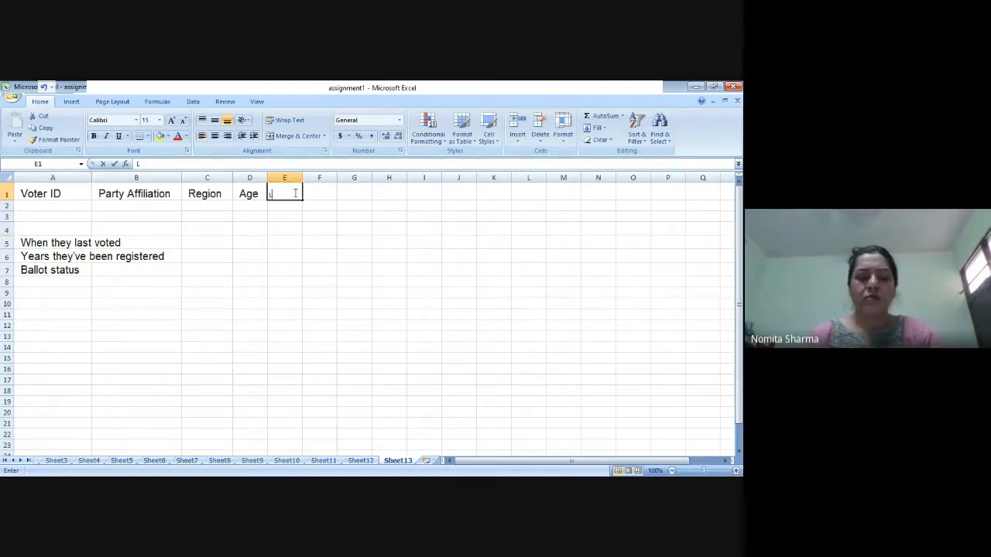
text(ast Voted)
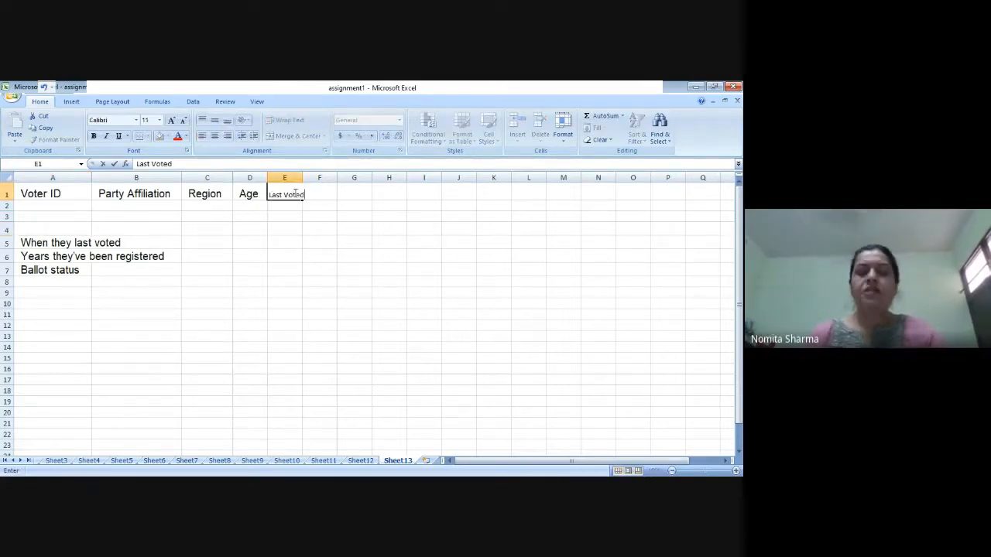
key(Return)
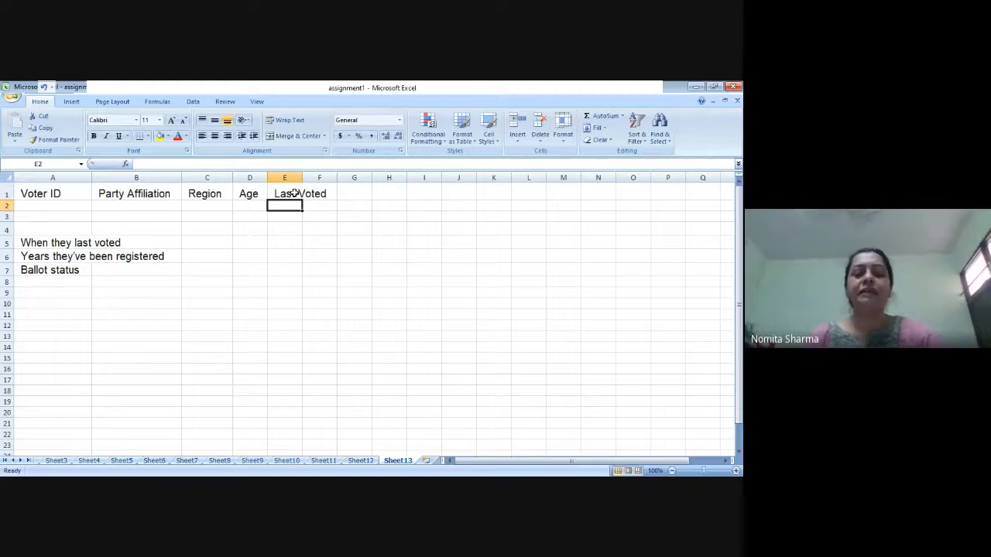
drag(302, 178, 327, 178)
click(68, 241)
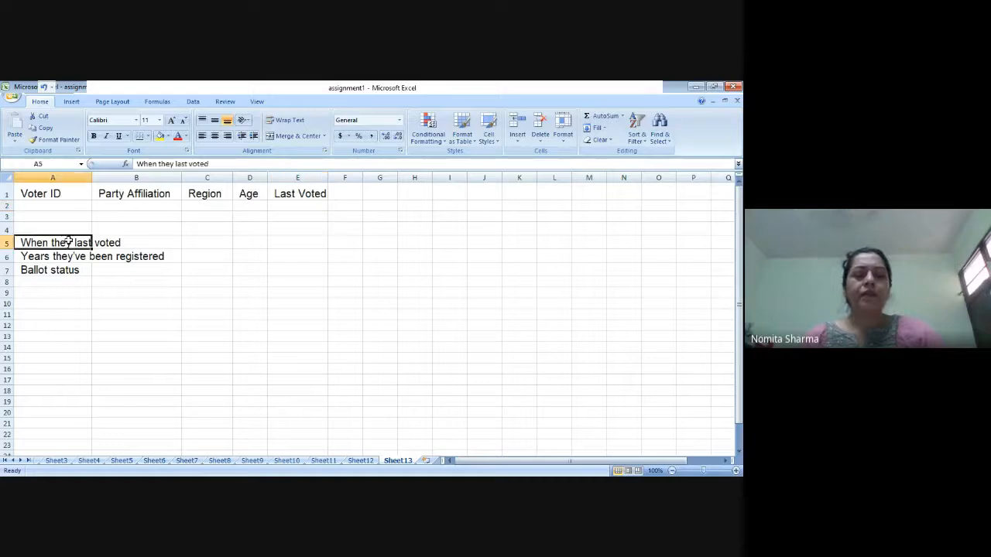
key(Delete)
Step: Enter the heading Year_registeration in F1
click(64, 255)
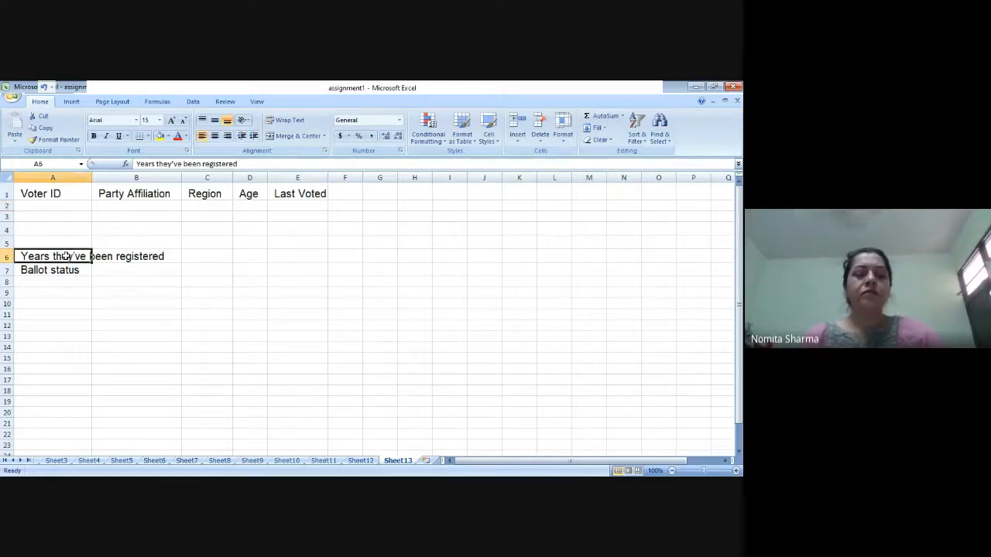
click(344, 194)
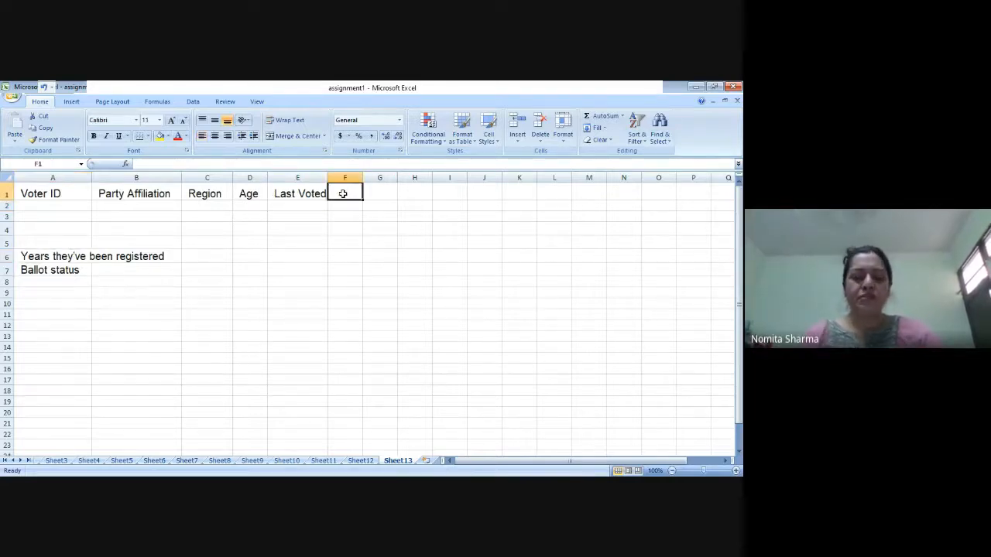
text(Year_r)
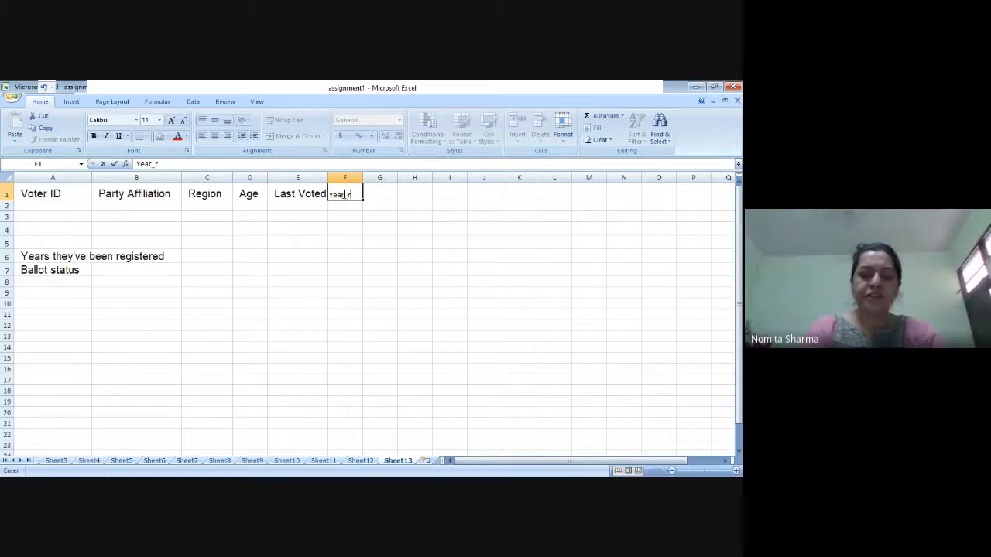
text(egistera)
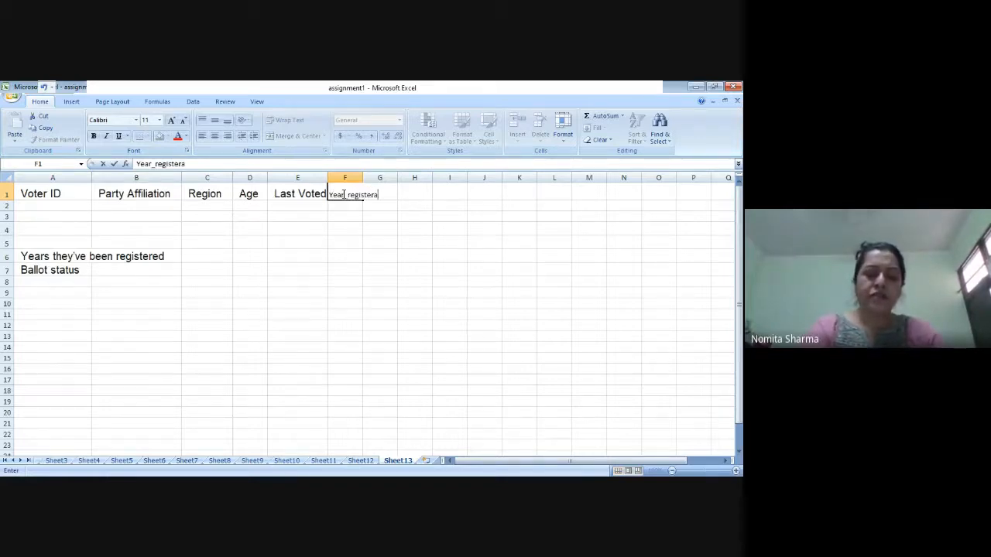
text(tion)
key(Return)
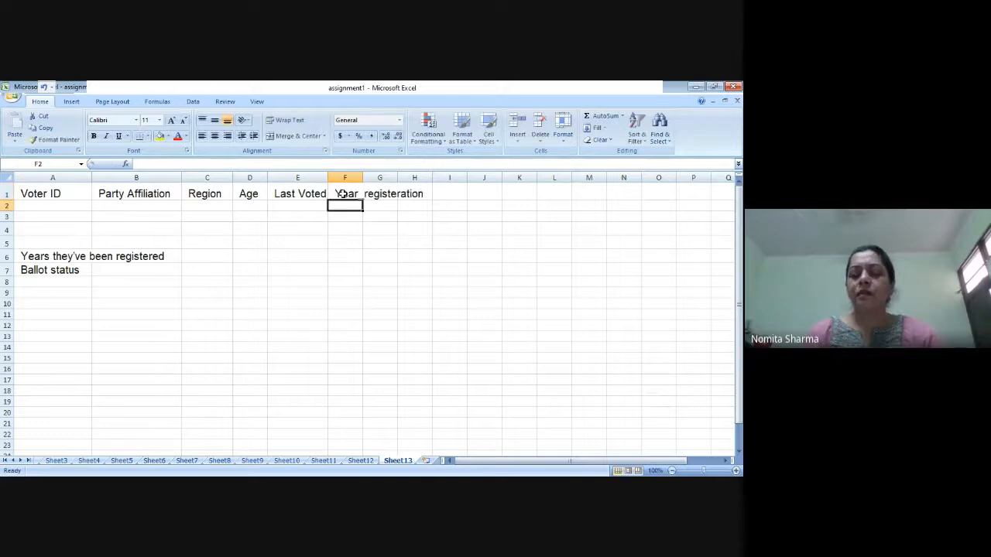
click(342, 195)
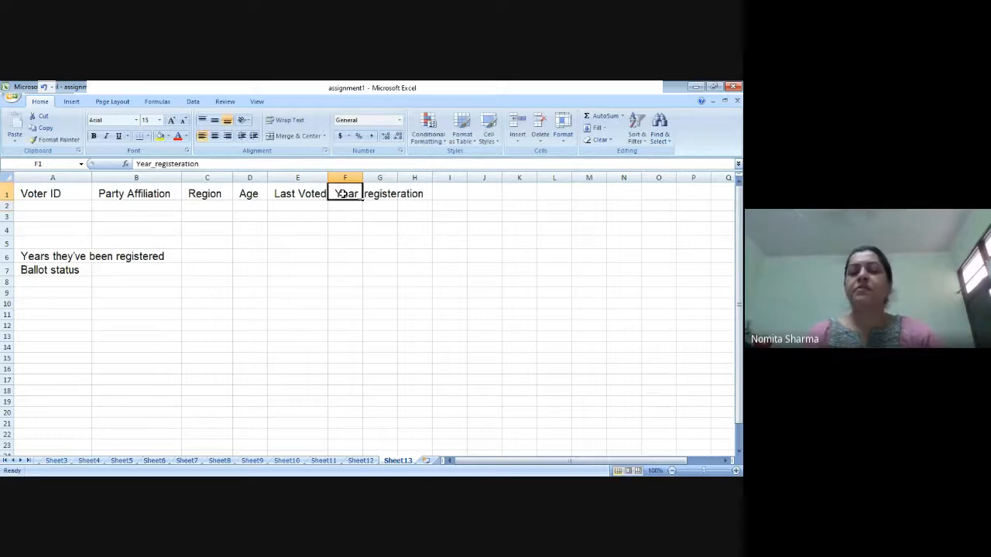
click(279, 164)
key(Left)
key(Left)
key(Left)
key(Left)
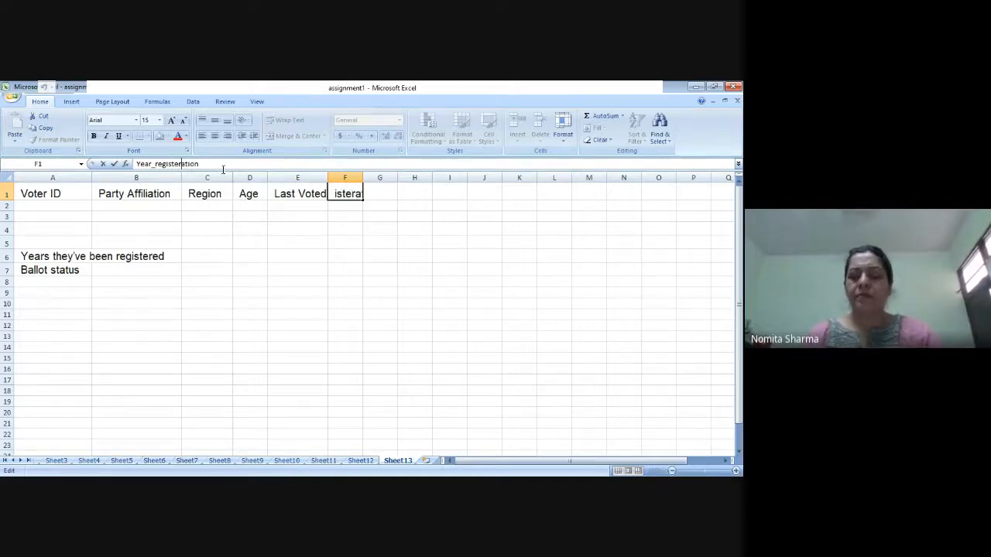
key(Return)
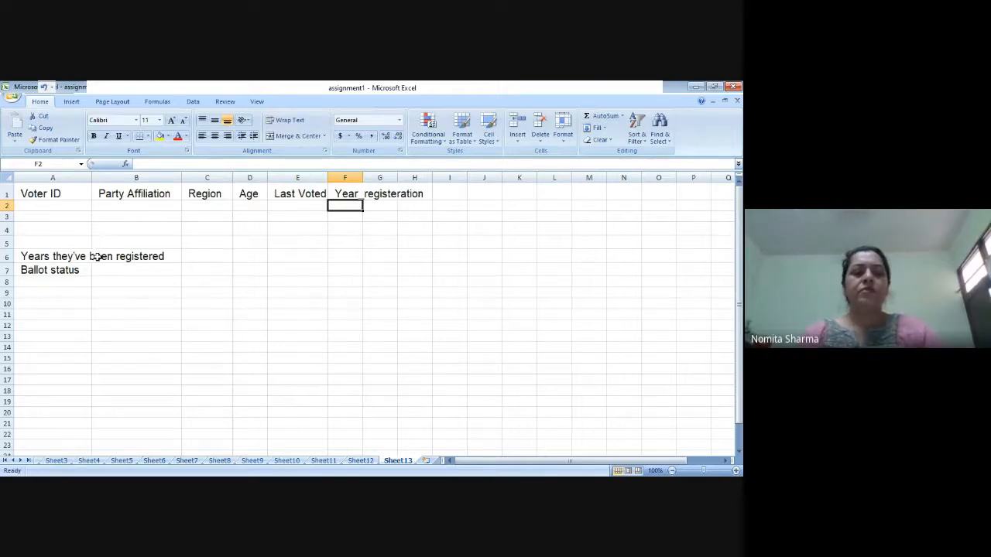
Step: Clear the "Years they've been registered" label from A6
click(49, 258)
key(Delete)
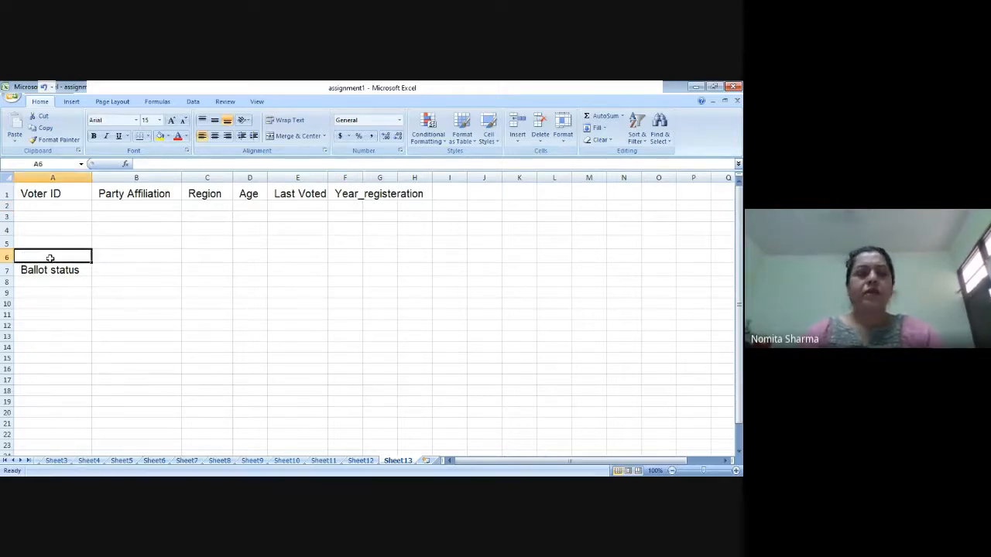
Step: Enter the heading Ballot Status in I1
click(449, 193)
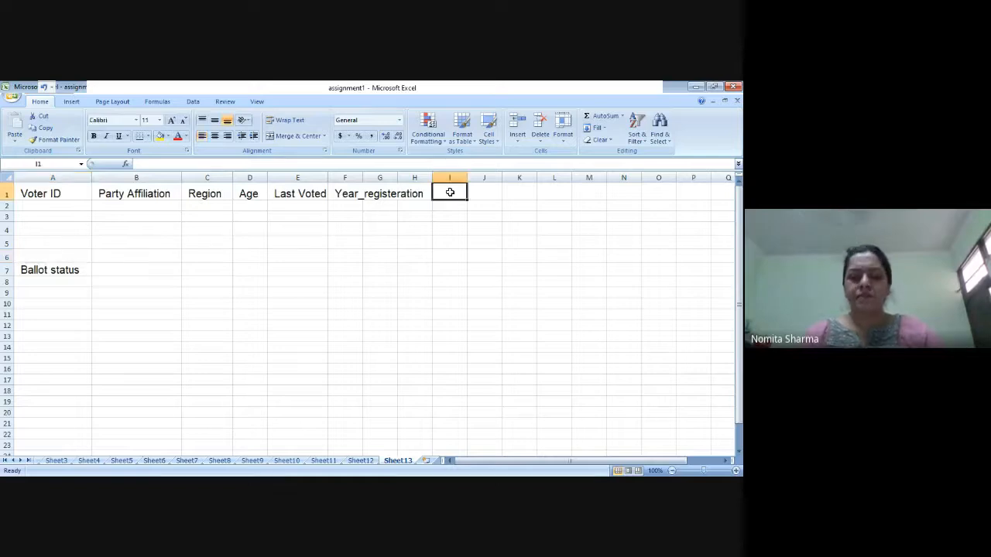
text(Ballot Status)
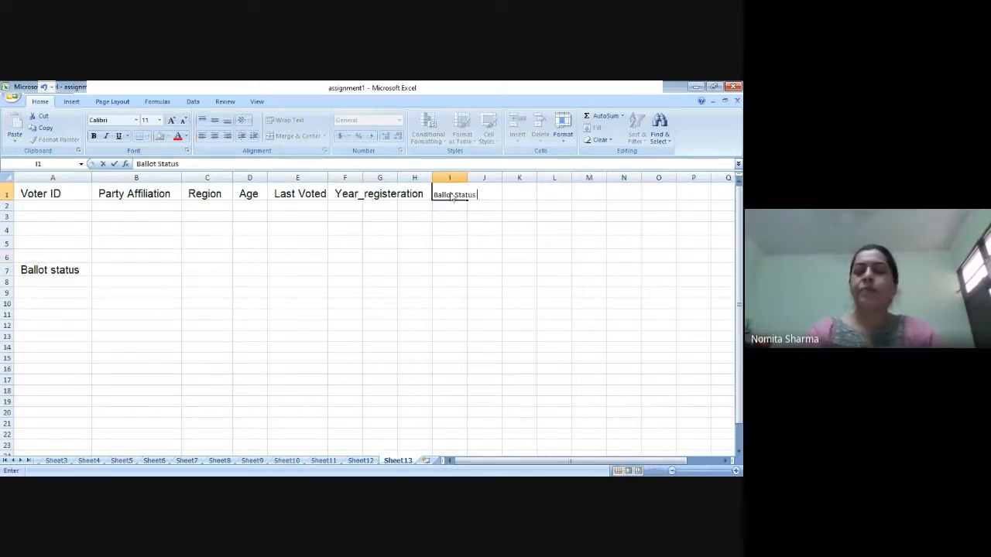
key(Return)
click(451, 192)
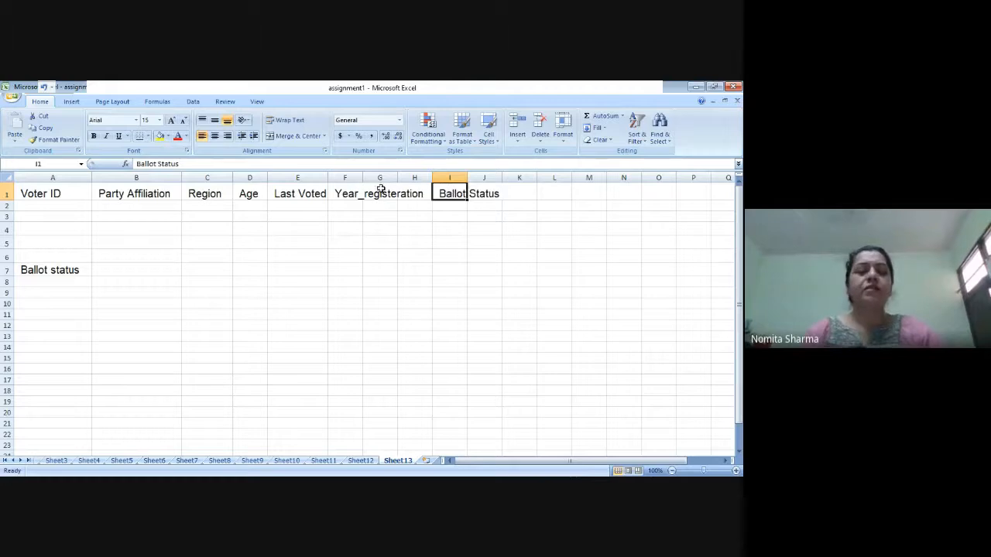
Step: Clear the Ballot status label from A7 and narrow columns A and B to fit their headings
click(53, 270)
key(Delete)
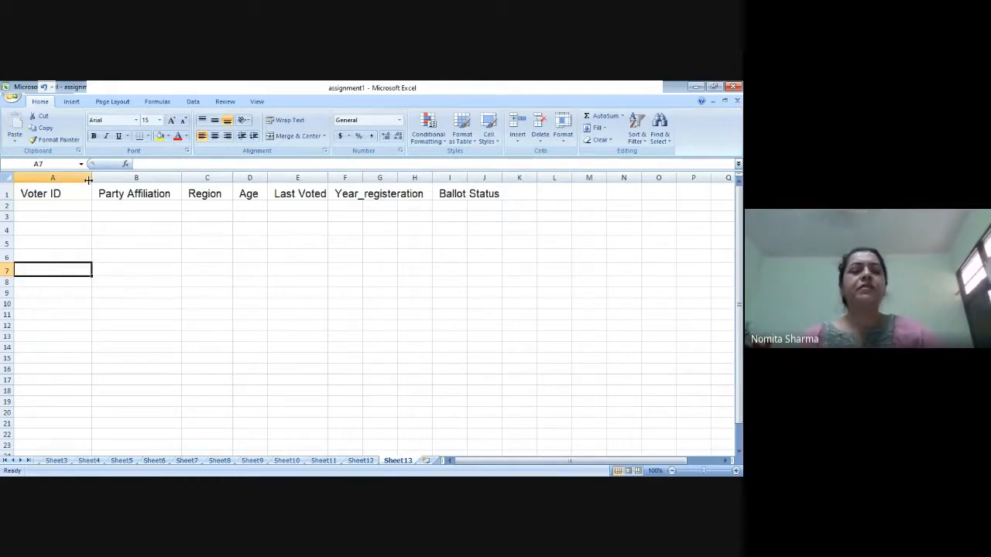
drag(91, 178, 65, 178)
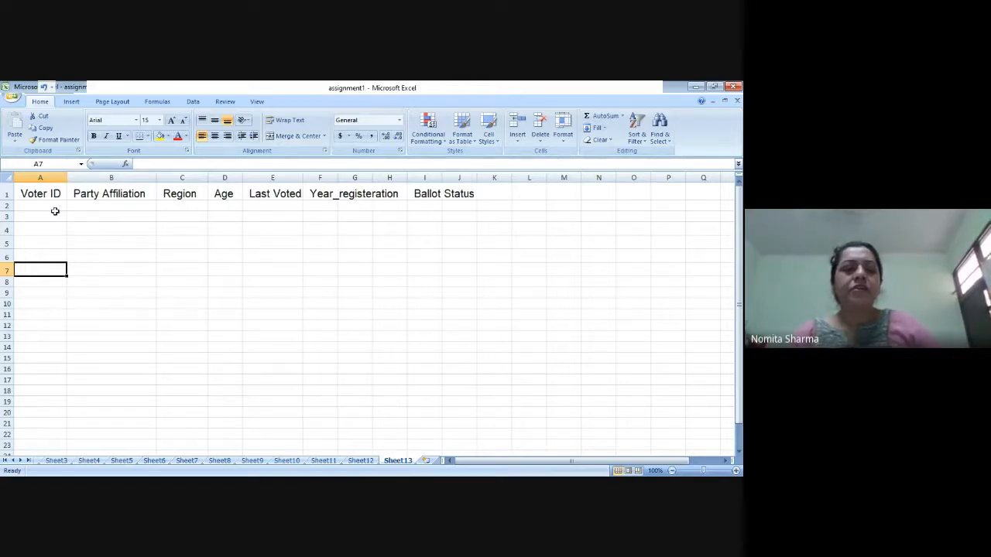
drag(158, 176, 152, 176)
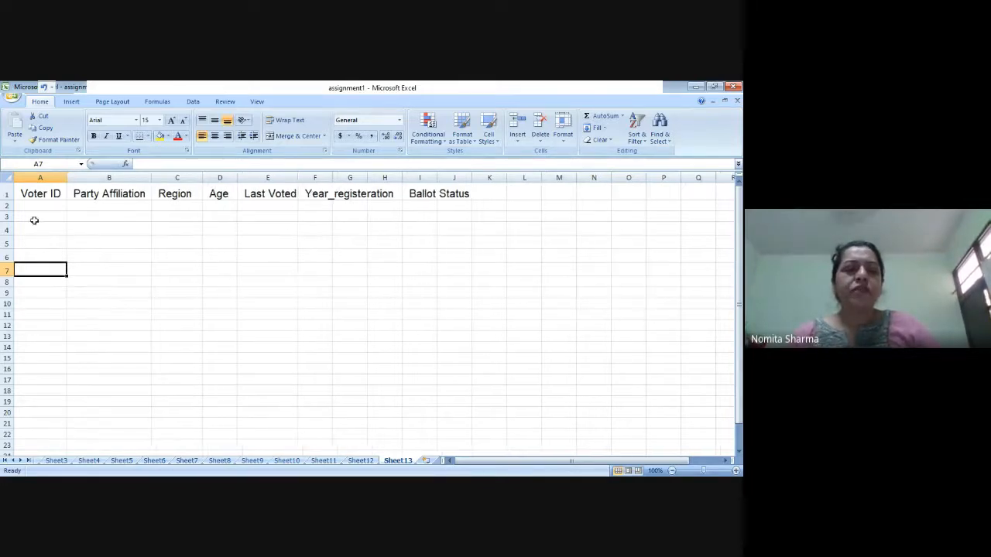
Step: Try 01a as the first Voter ID entry in A2
click(44, 206)
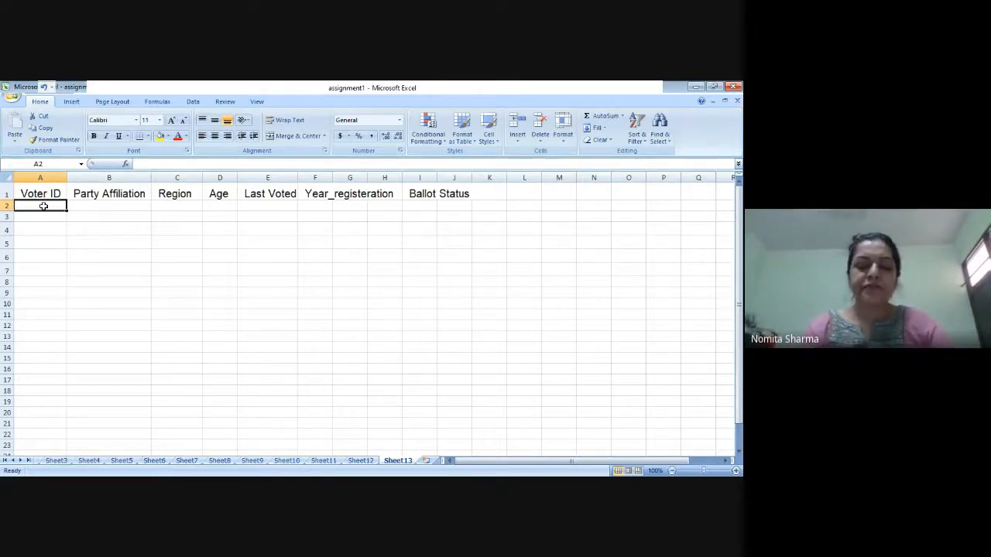
text(01)
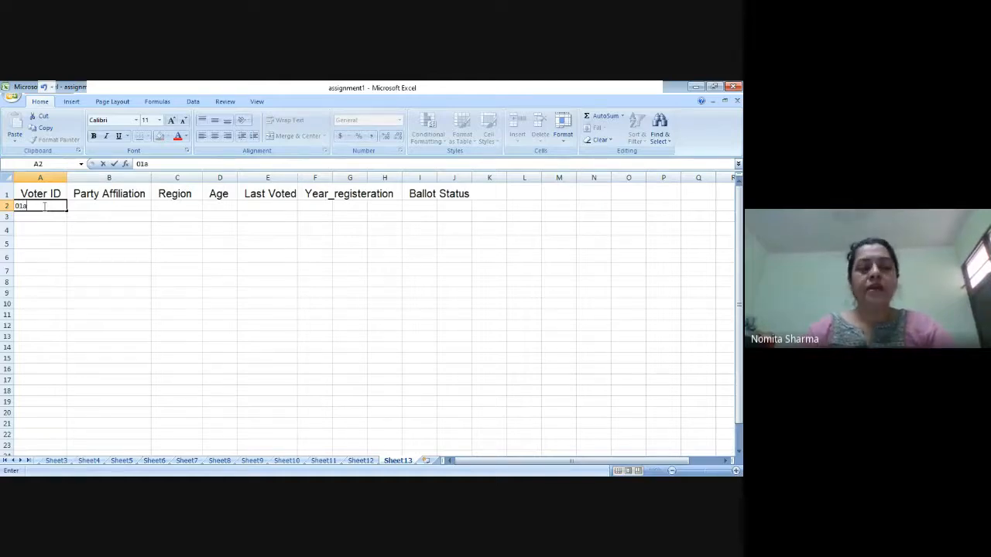
text(a)
key(Return)
Step: Enter 001 in A2 and 002 in A3 as the first two Voter ID entries
click(44, 206)
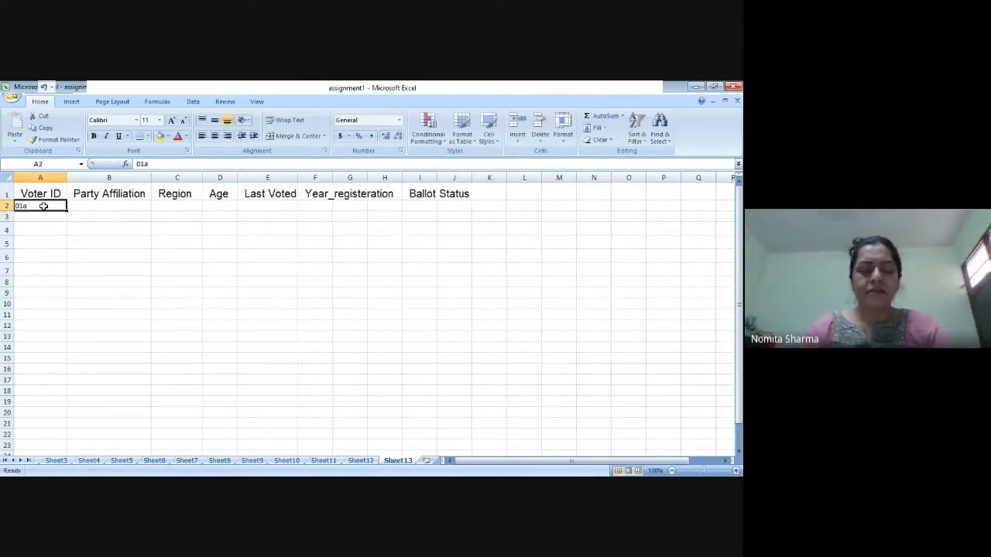
text(01)
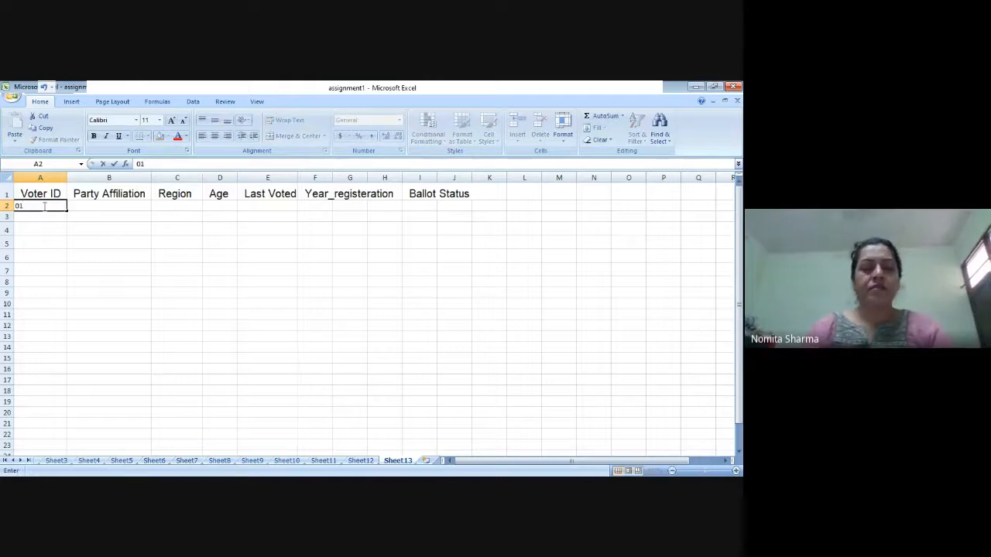
key(BackSpace)
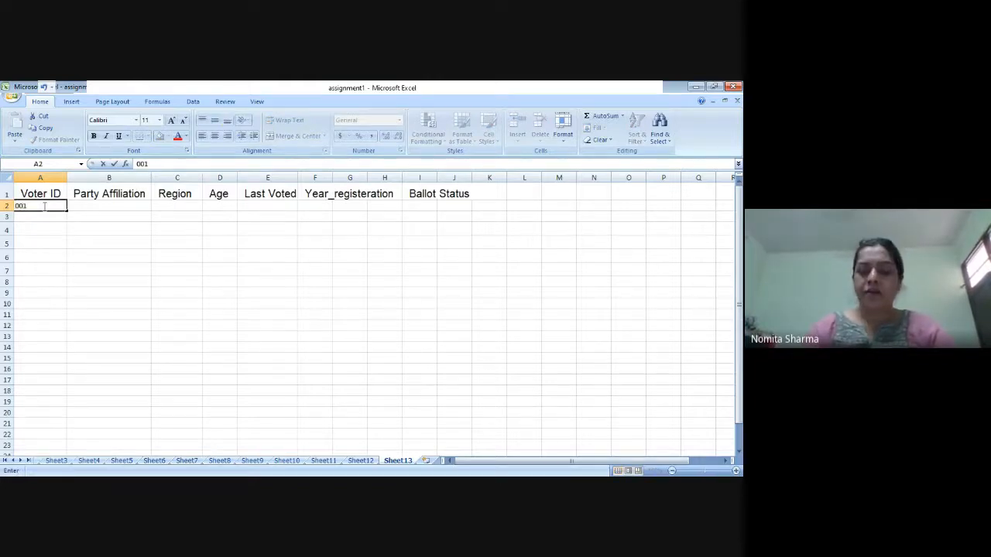
key(Return)
text(002)
key(Return)
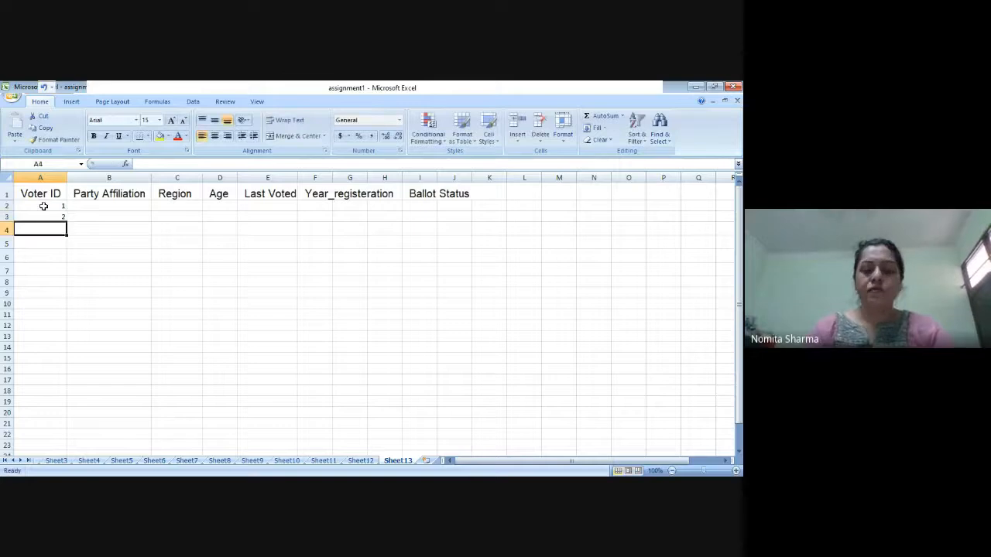
text(003)
key(Return)
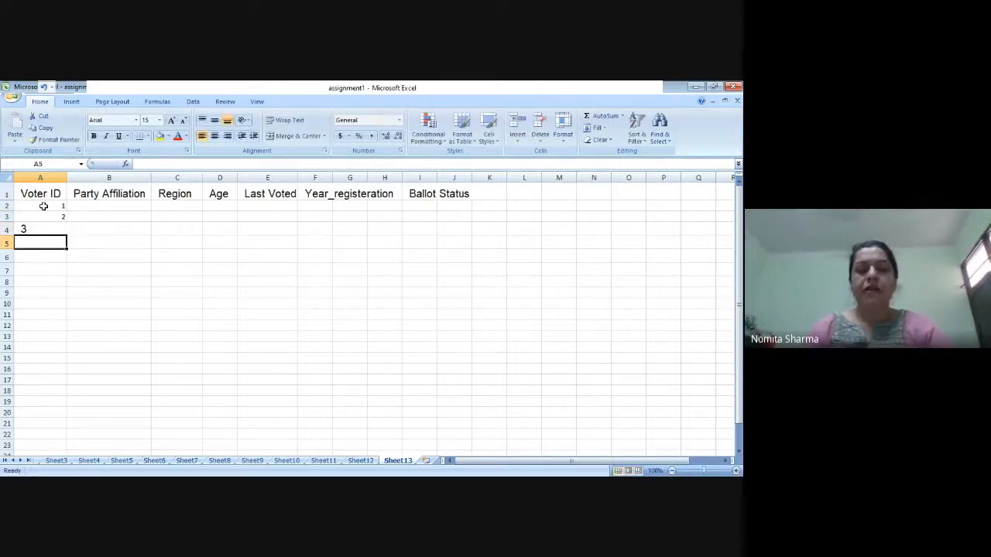
key(Up)
key(Up)
key(Down)
key(Up)
key(Up)
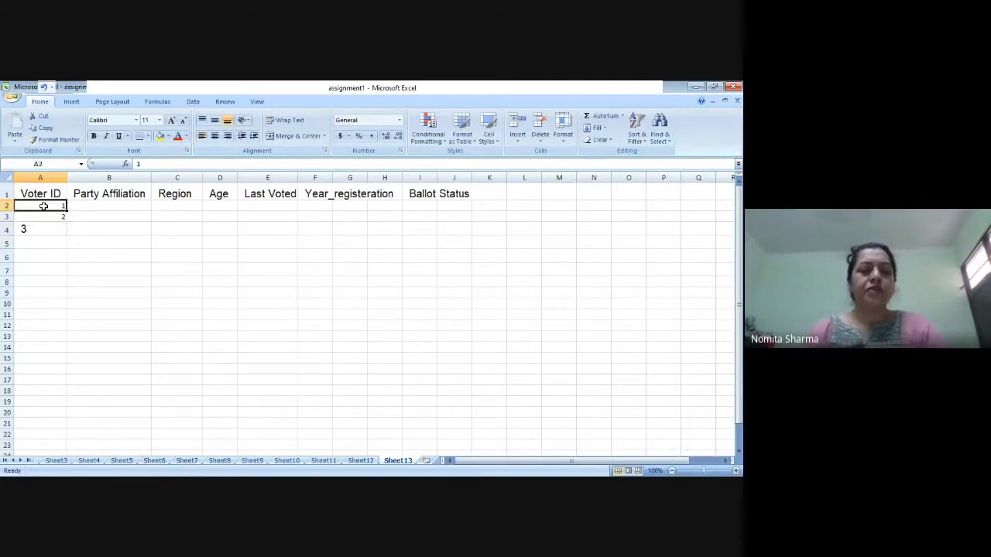
key(Down)
click(43, 230)
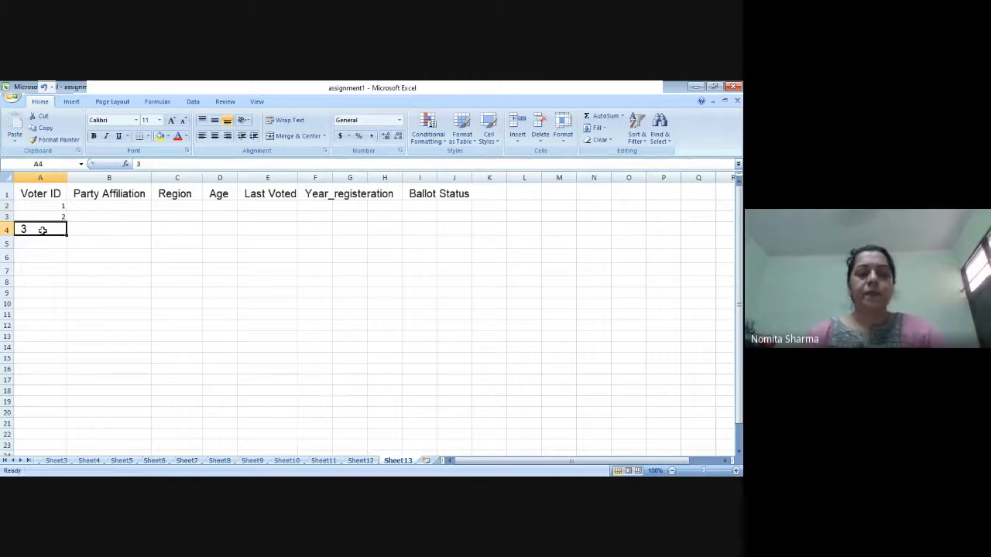
key(Delete)
Step: Extend the Voter ID series from A2:A3 down to A23, numbering the rows 1 to 22
key(Up)
key(Up)
key(shift+Down)
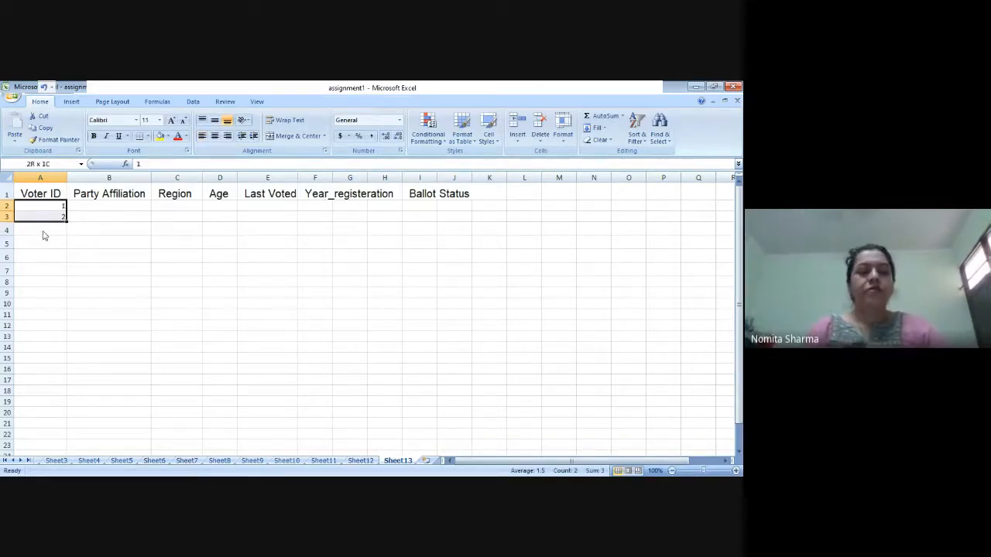
drag(67, 224, 45, 447)
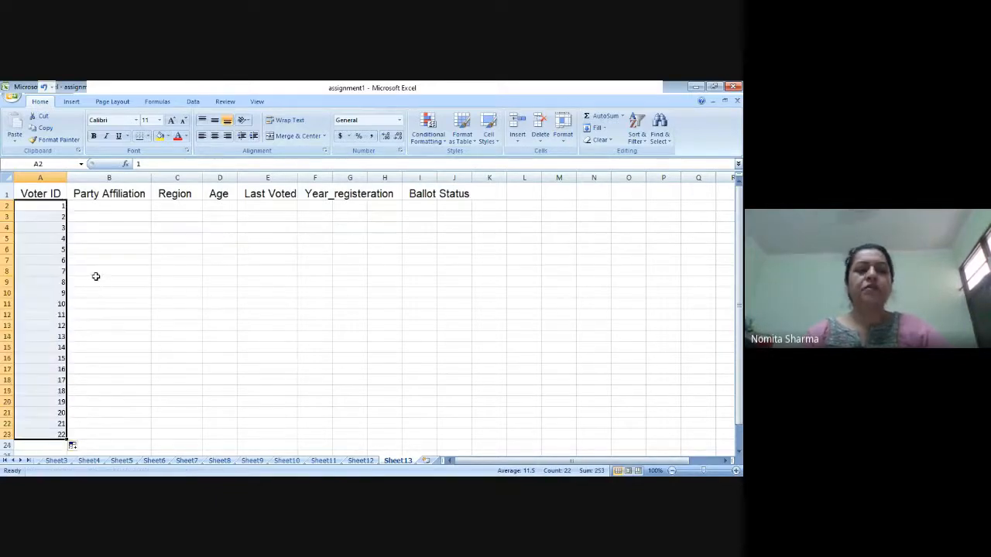
Step: Enter the party affiliations Republicans in B2 and Democrats in B3
click(102, 204)
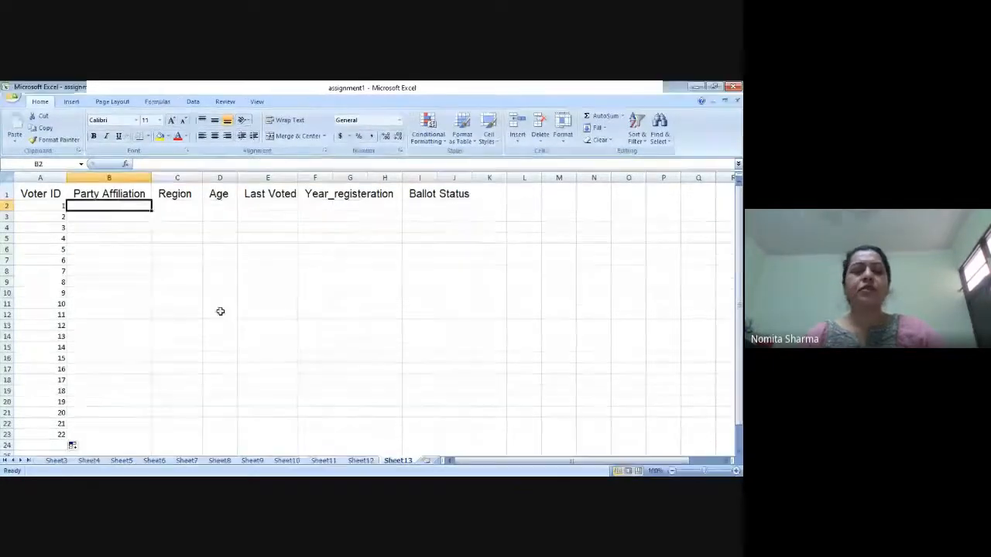
text(REpublia)
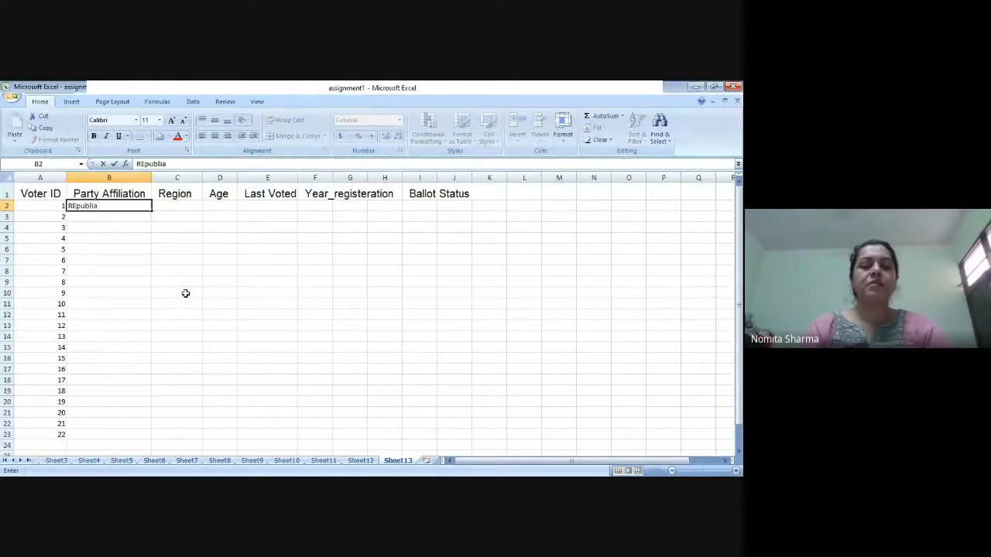
key(BackSpace)
text(cans)
key(Return)
text(De)
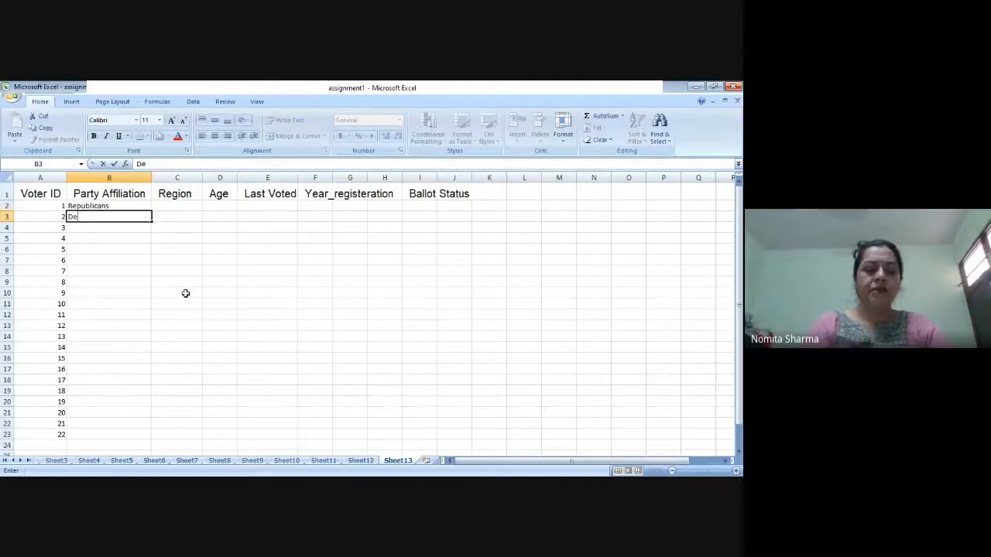
text(mocrats)
key(Return)
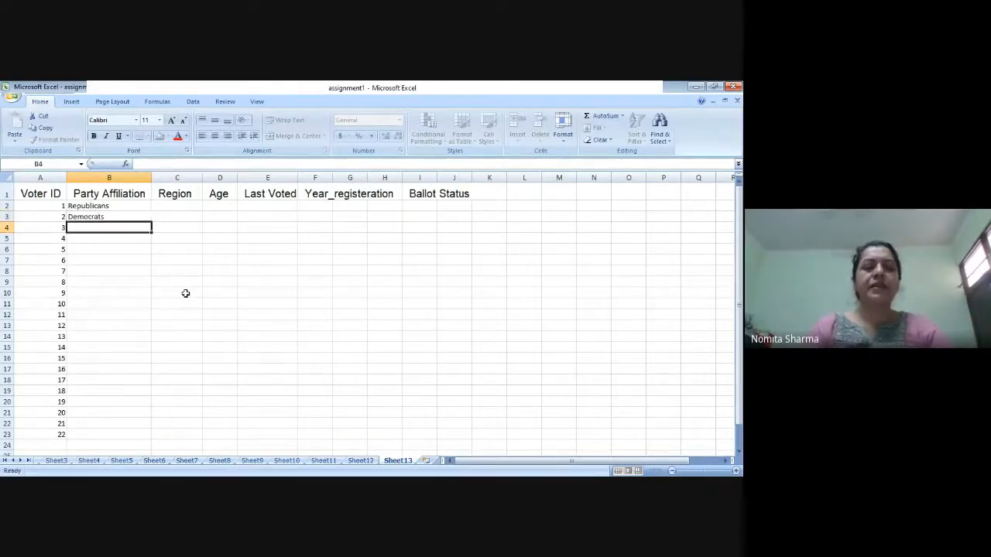
Step: Fill in Republicans as the party affiliation in B4 through B7
text(r)
key(Return)
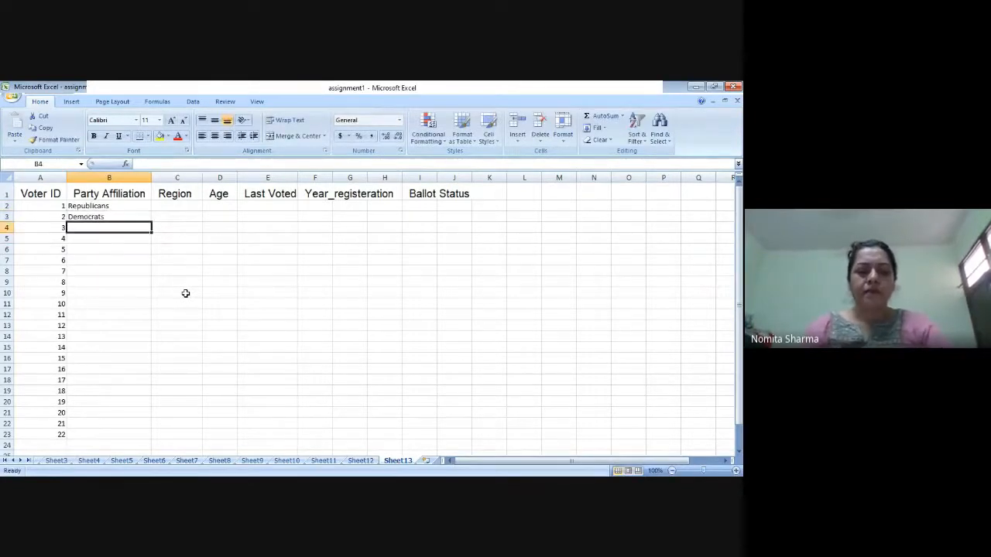
text(r)
key(Return)
text(r)
key(Return)
text(r)
Step: Fill in Democrats as the party affiliation in B8 through B12
key(Return)
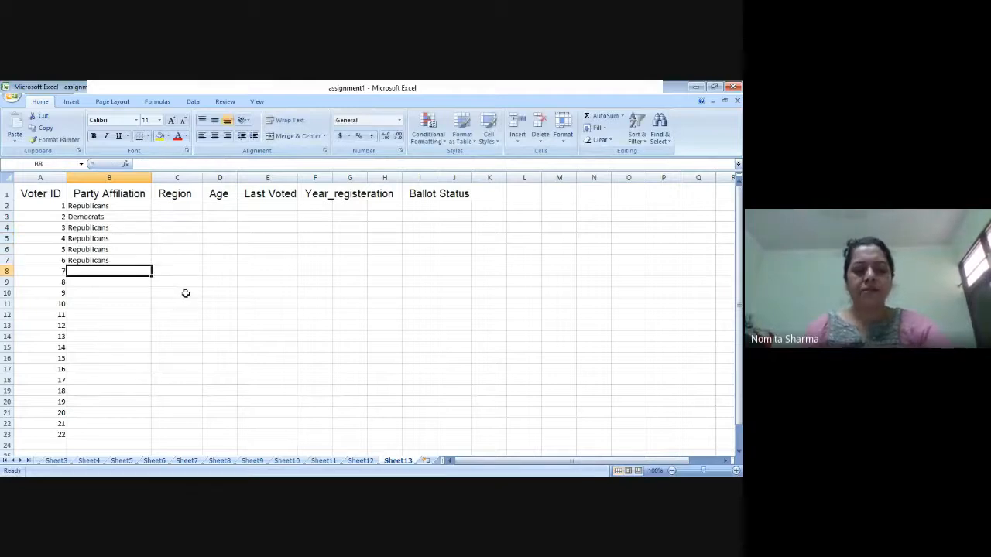
text(d)
key(Return)
text(d)
key(Return)
text(d)
key(Return)
text(d)
key(Return)
text(d)
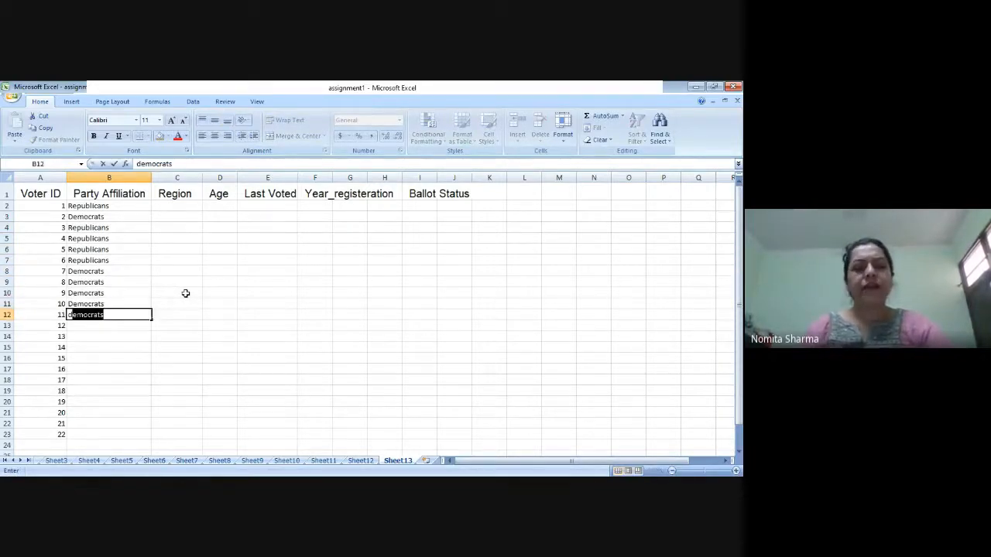
key(Return)
Step: Fill in Independent as the party affiliation in B13 through B16
text(Independenec)
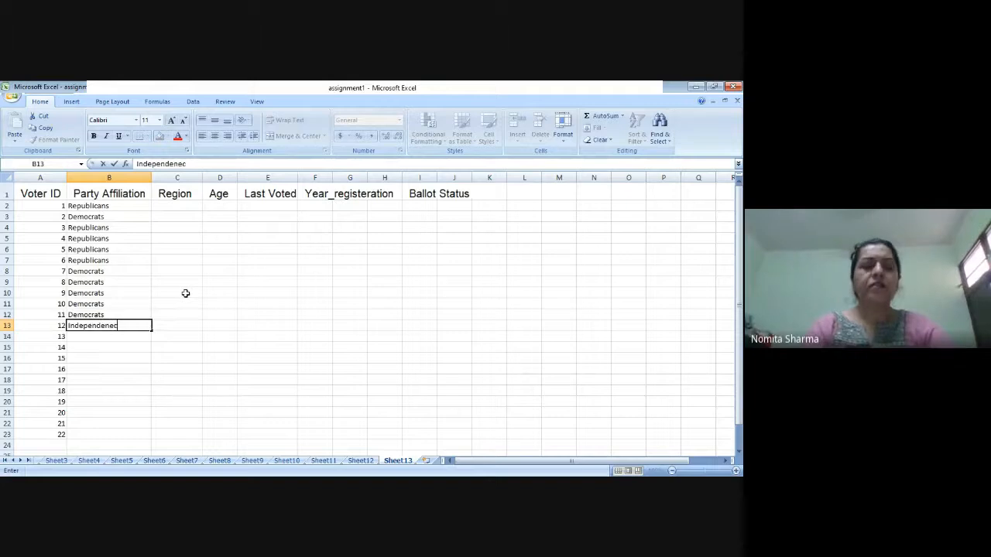
key(BackSpace)
key(BackSpace)
text(t)
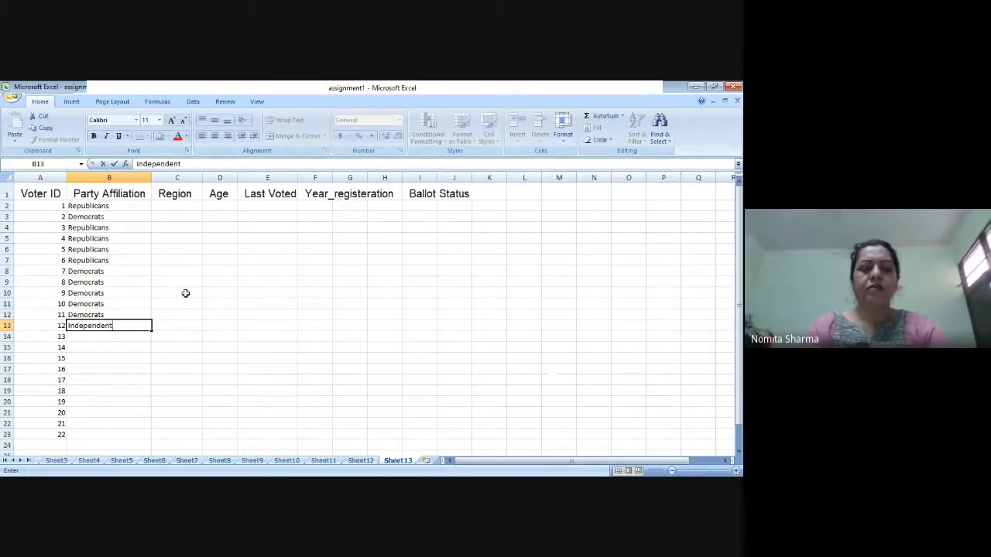
key(Return)
text(i)
key(Return)
text(i)
key(Return)
text(i)
Step: Fill in Republicans as the party affiliation in B17 through B19
key(Return)
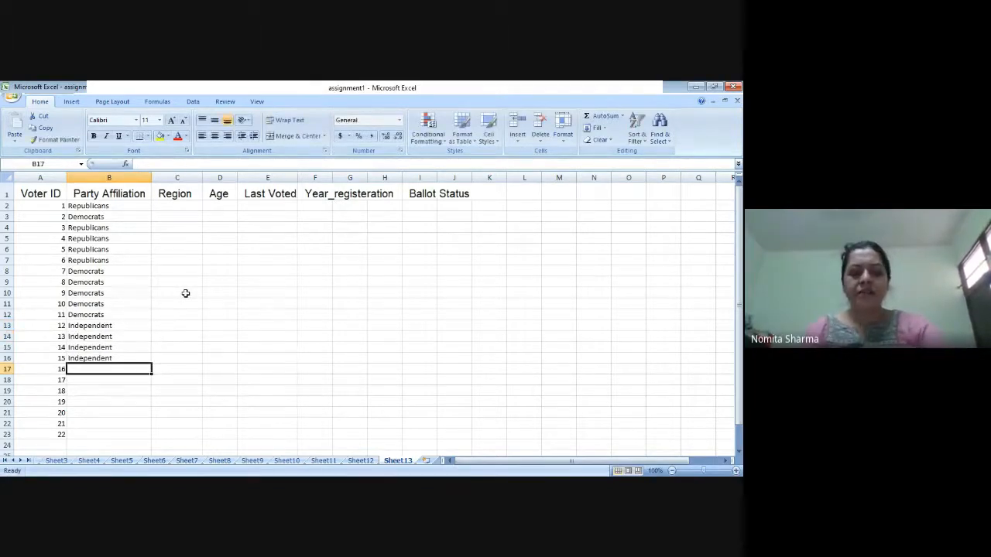
key(Return)
text(r)
key(Return)
text(Republicans)
key(Up)
key(Up)
text(Republicans)
Step: Complete the party affiliations with Democrats in B20 through B22 and Independent in B23
key(Return)
key(Down)
key(Down)
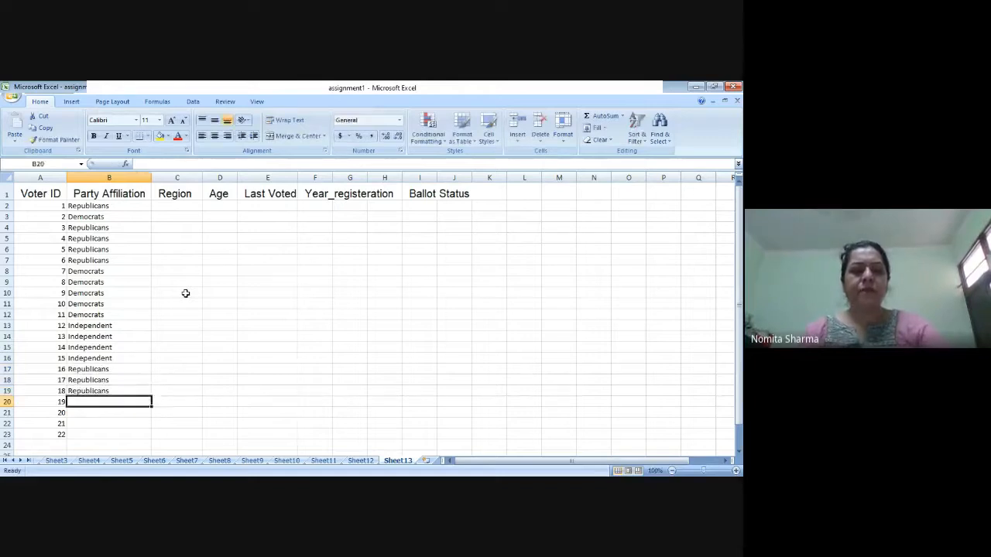
text(d)
key(Return)
text(d)
key(Return)
text(d)
key(Return)
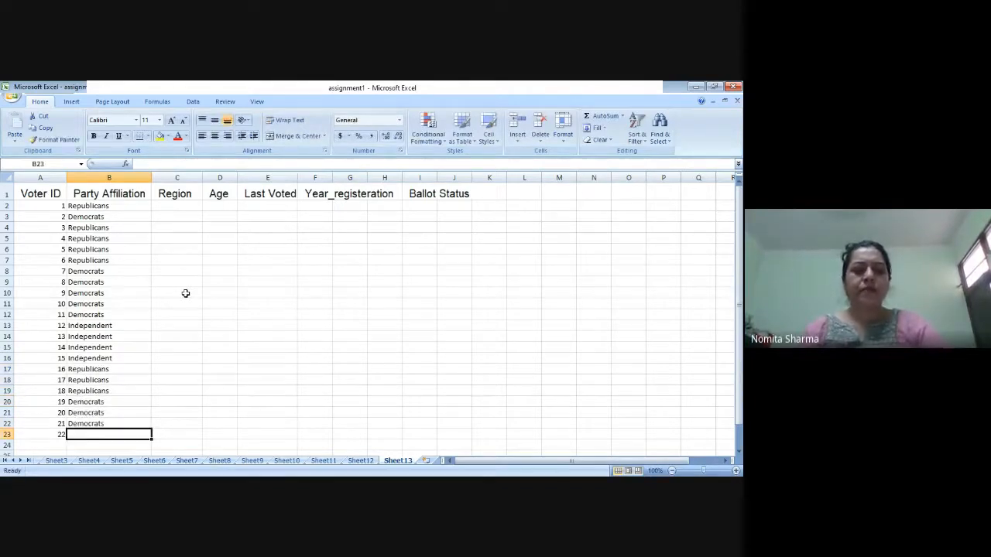
text(independent)
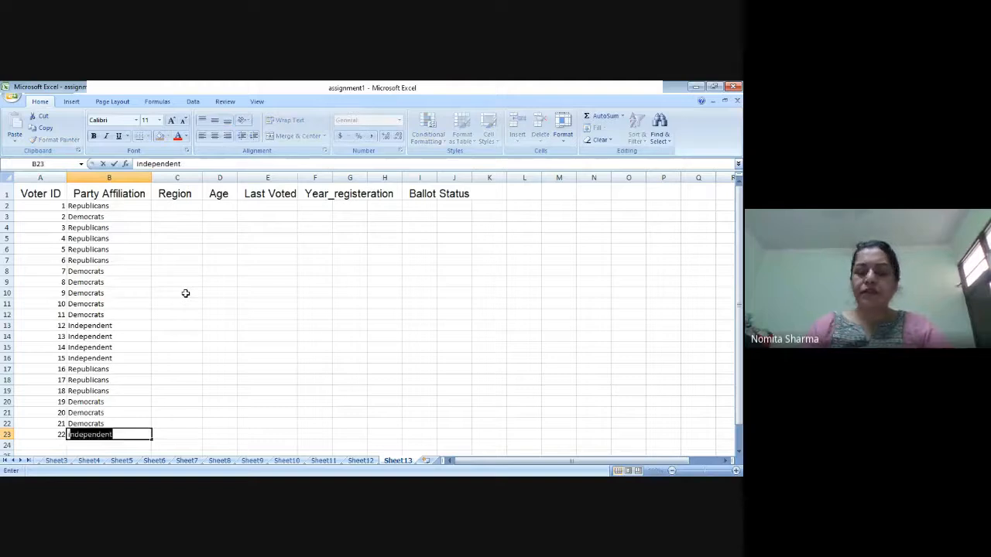
key(Up)
key(Up)
key(Up)
key(Up)
key(Up)
key(Up)
key(Up)
key(Up)
key(Up)
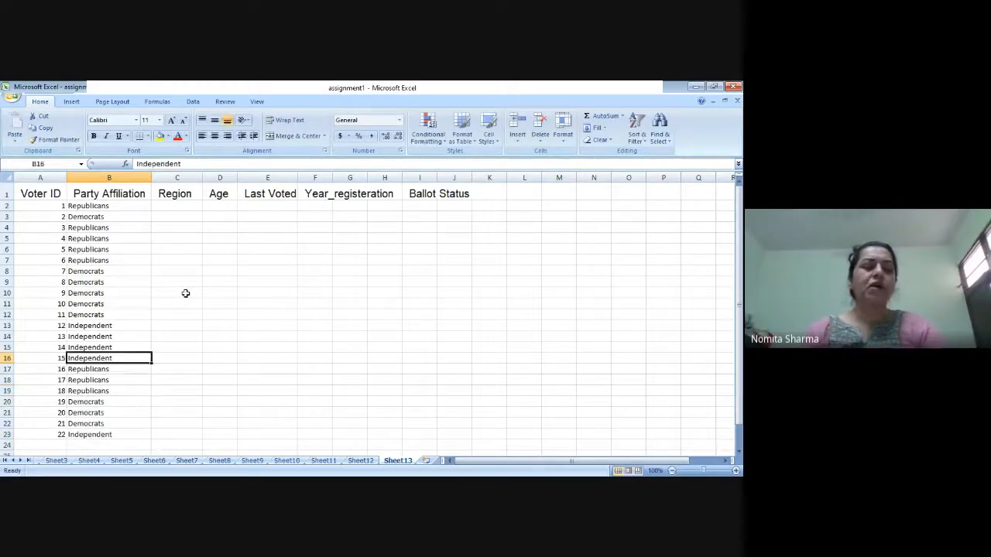
Step: Enter the regions East in C2 and west in C3 for the first two voters
key(Up)
key(Up)
key(Up)
key(Up)
key(Up)
key(Up)
key(Up)
key(Up)
key(Up)
key(Up)
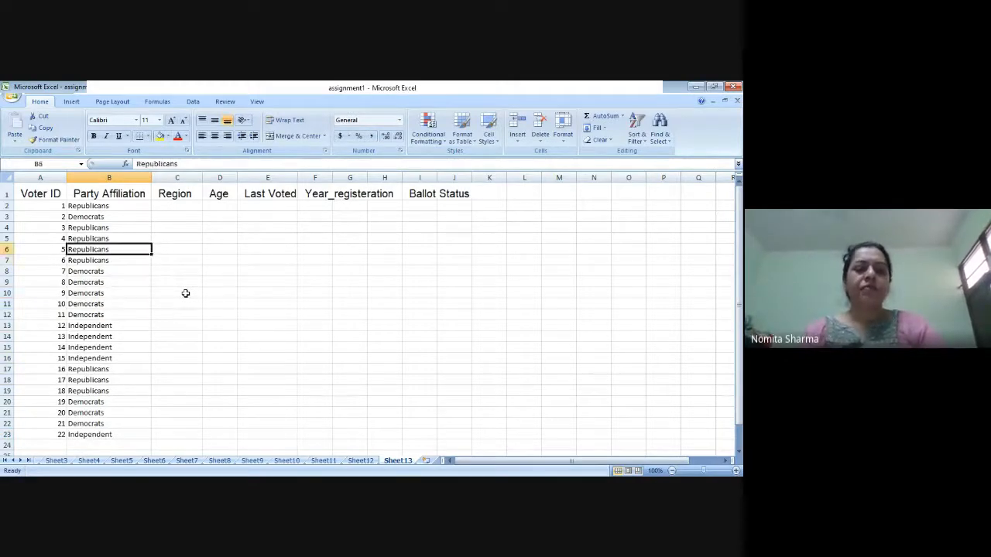
key(Up)
key(Up)
key(Right)
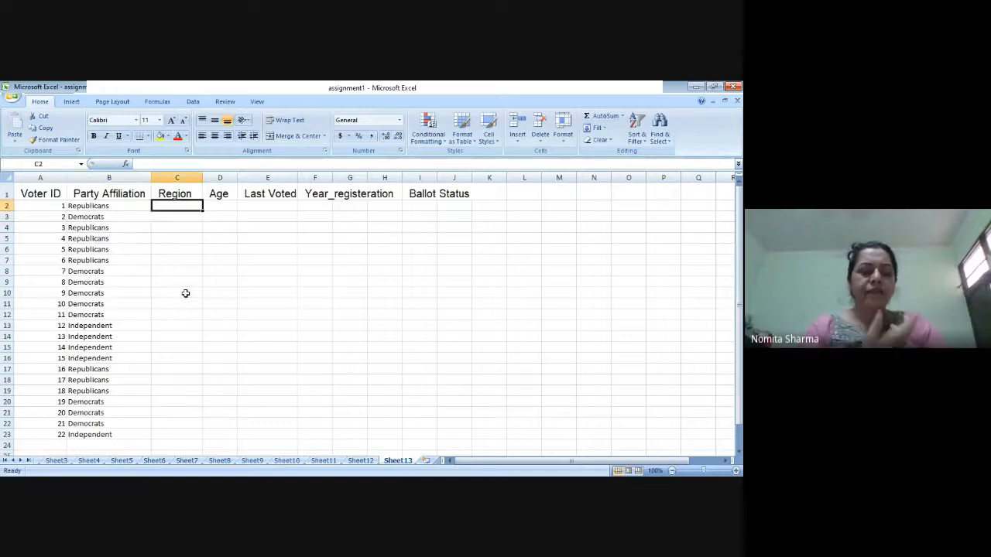
text(East)
key(Return)
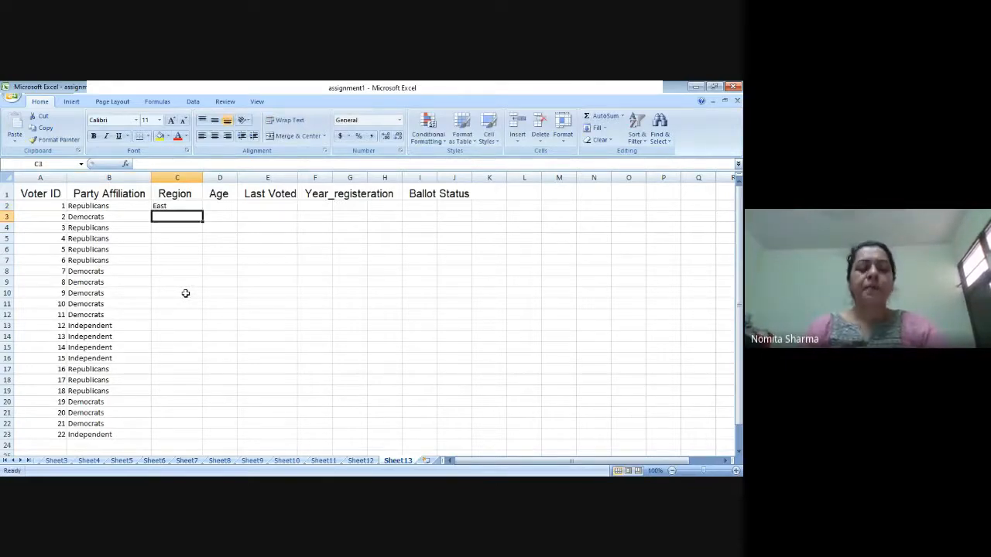
text(west)
key(Return)
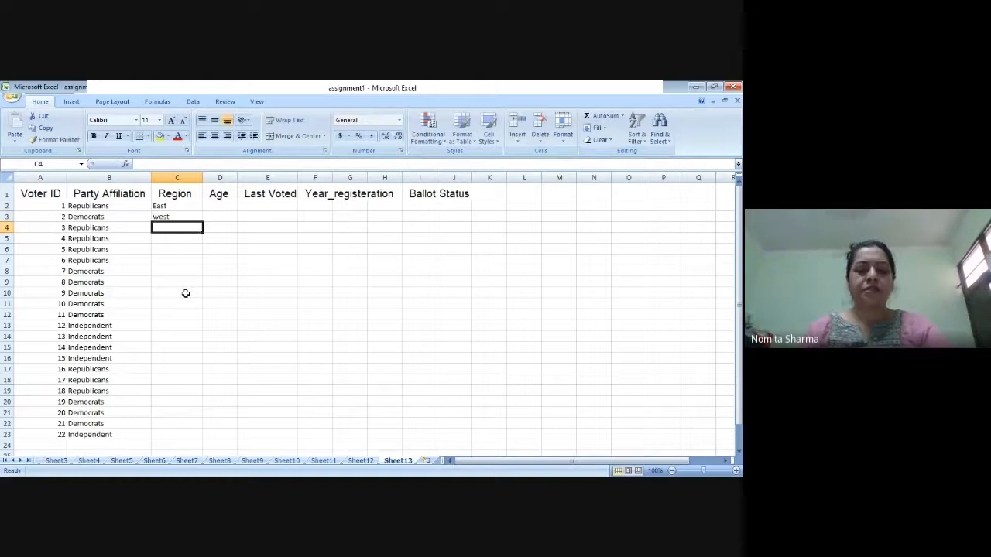
Step: Enter the regions north in C4, south in C5 through C9, and west in C10 through C13
text(north)
key(Return)
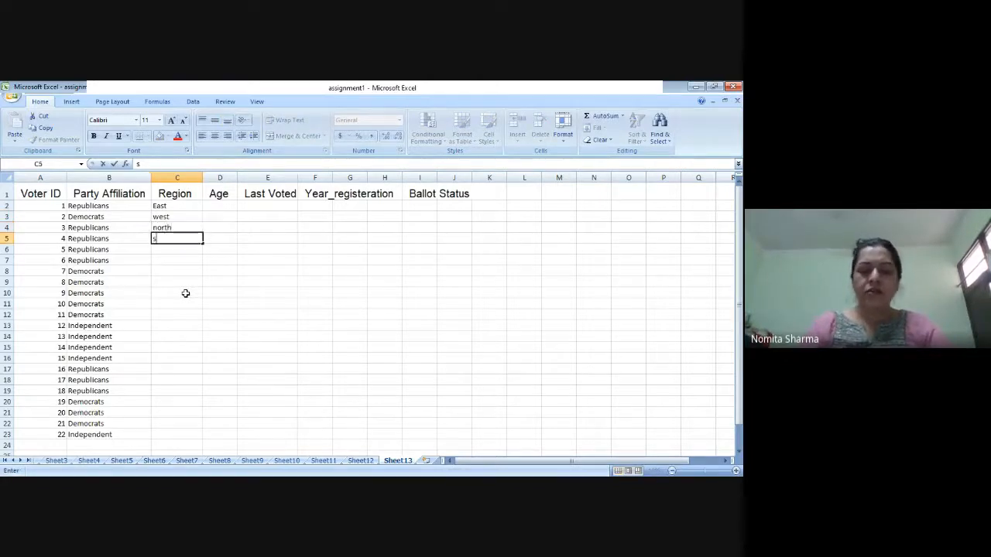
text(south)
key(Return)
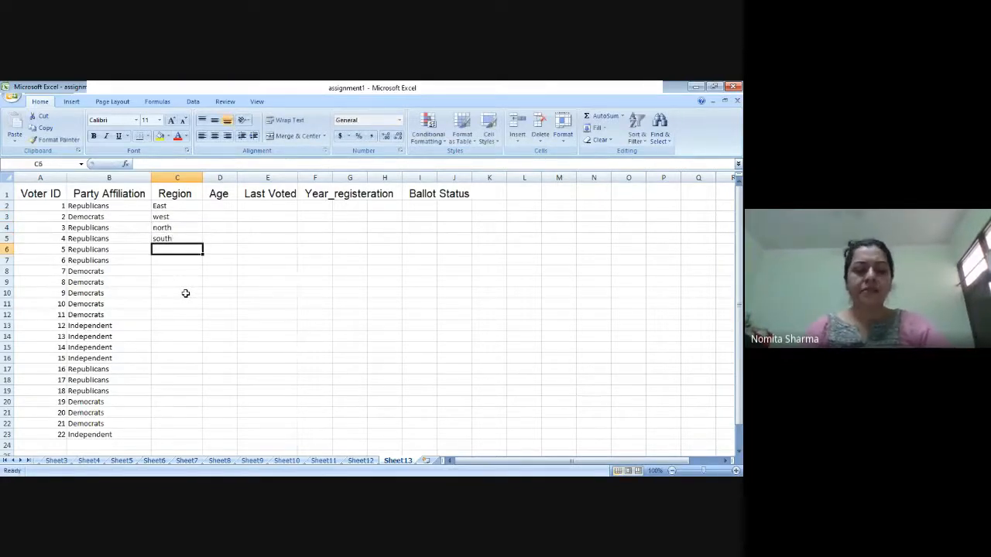
text(s s s s w west west west)
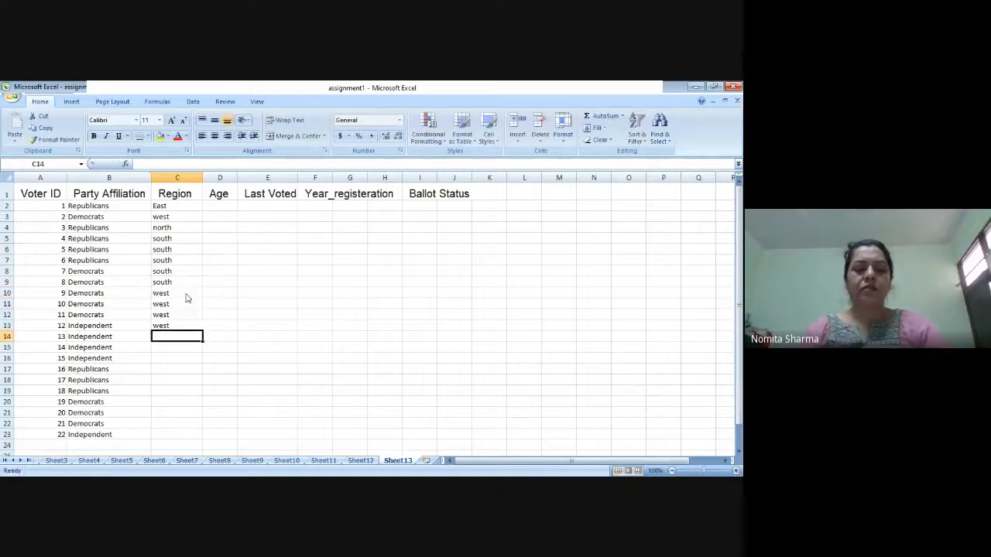
Step: Fill in East as the region in C14 through C17
key(Return)
text(East East East)
key(Up)
key(Up)
key(Up)
key(Up)
text(East)
key(Return)
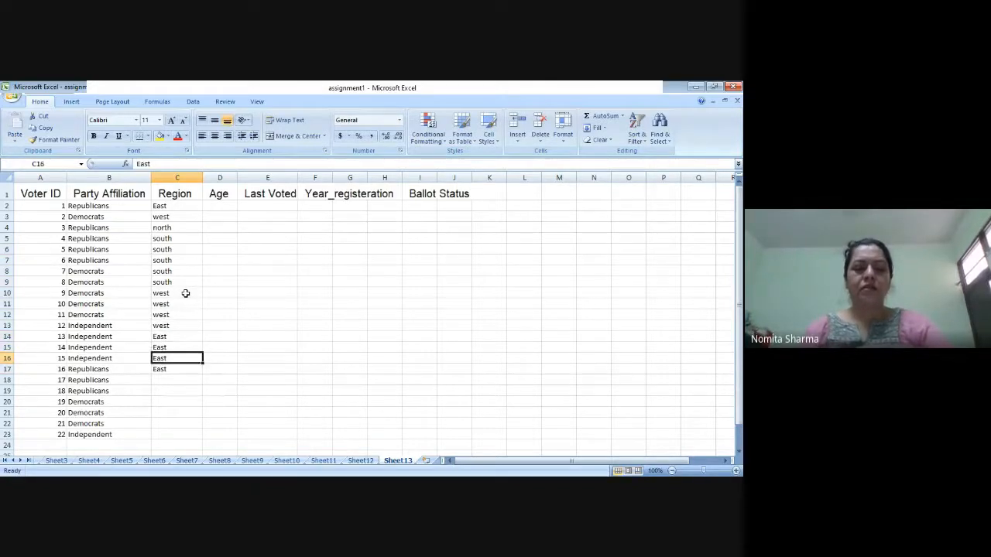
key(Return)
key(Return)
key(Return)
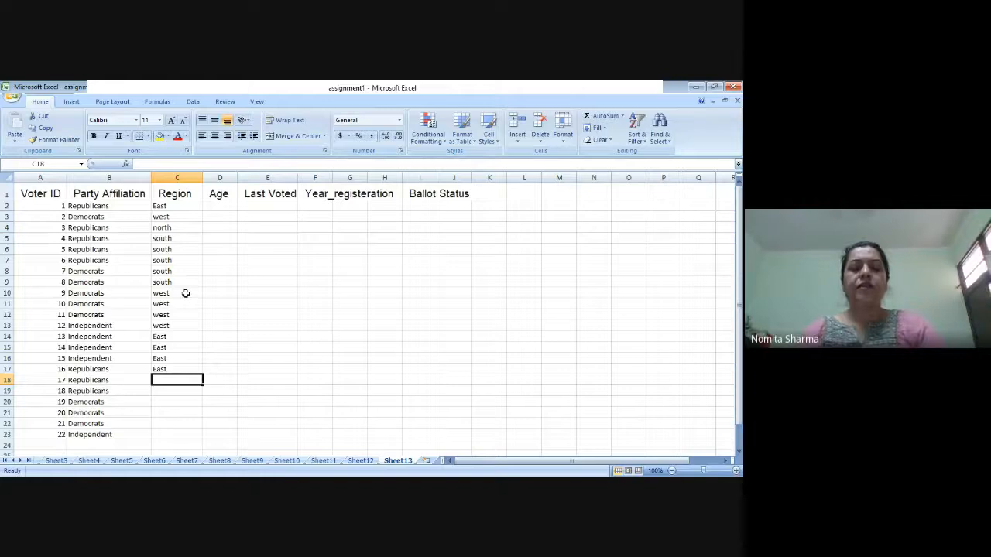
Step: Complete the regions with East in C18 through C20 and north in C21 through C23
text(East East East north )
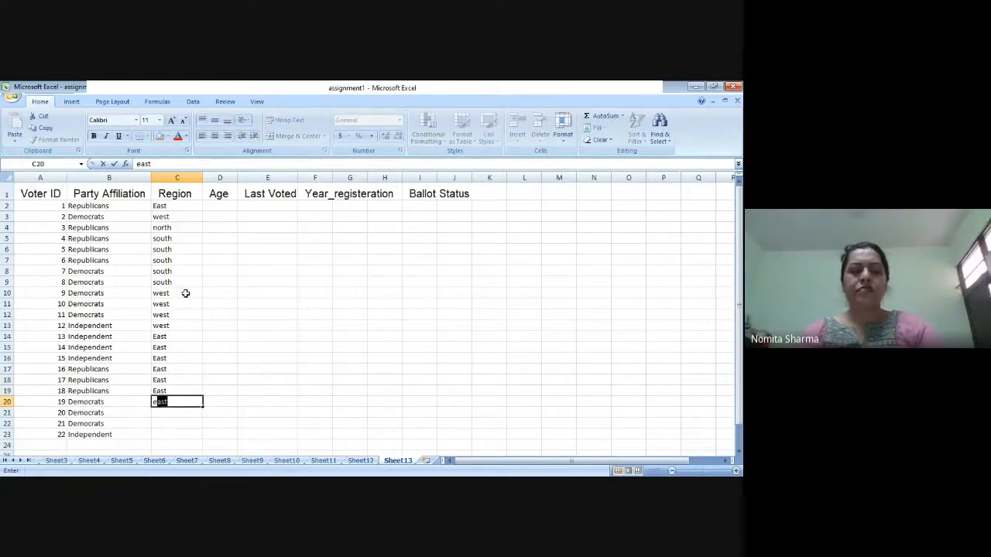
text(north north)
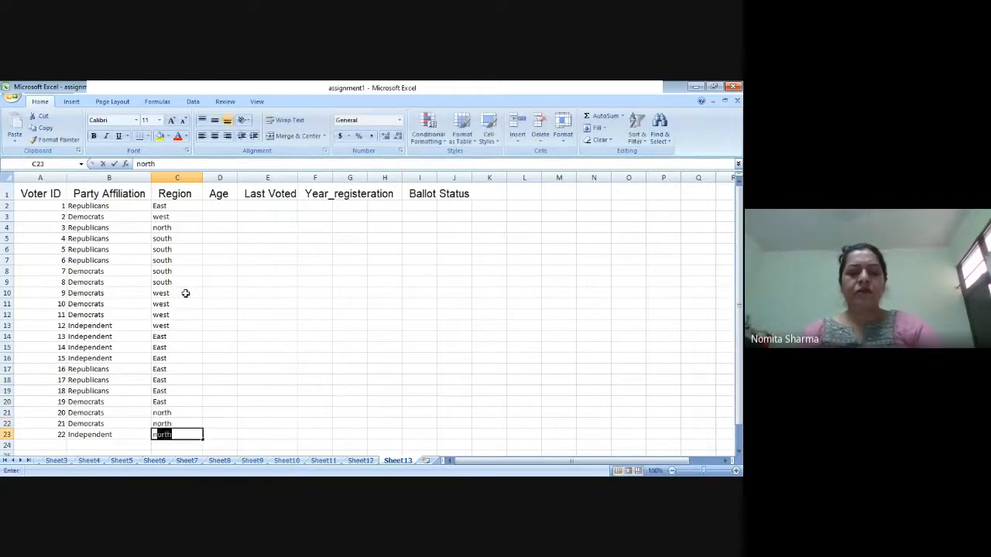
key(Up)
key(Up)
key(Up)
key(Up)
key(Up)
key(Up)
key(Up)
key(Up)
key(Up)
key(Up)
key(Up)
key(Up)
key(Up)
key(Up)
key(Up)
key(Up)
key(Up)
key(Up)
key(Up)
key(Up)
key(Up)
key(Up)
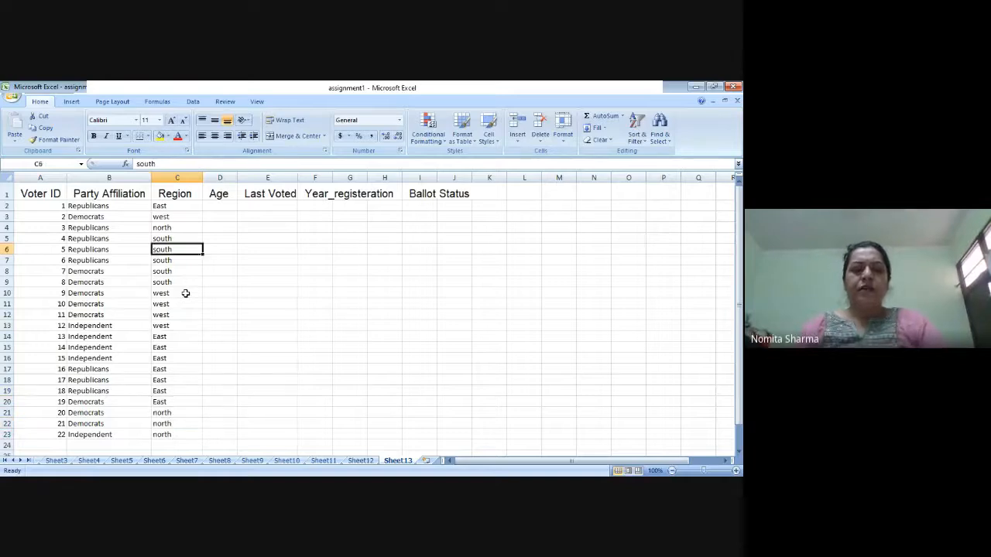
Step: Enter 21 as the age in D2 and D3 for the first two voters
key(Right)
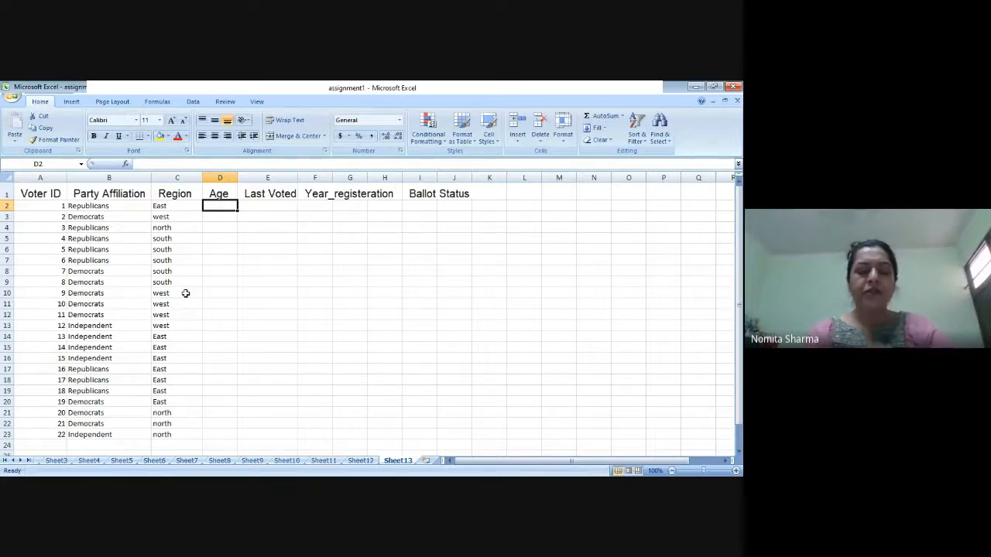
text(21)
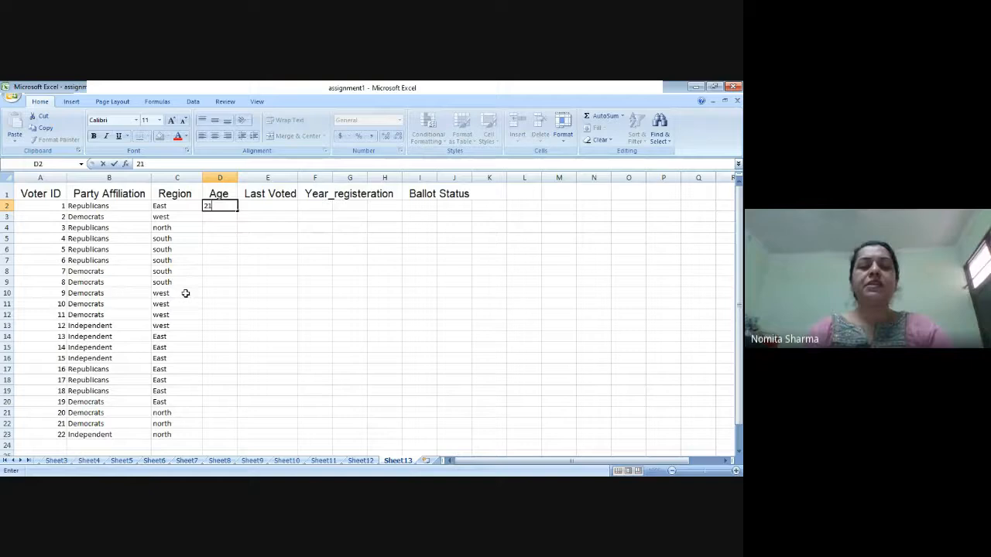
key(Return)
text(21)
key(Return)
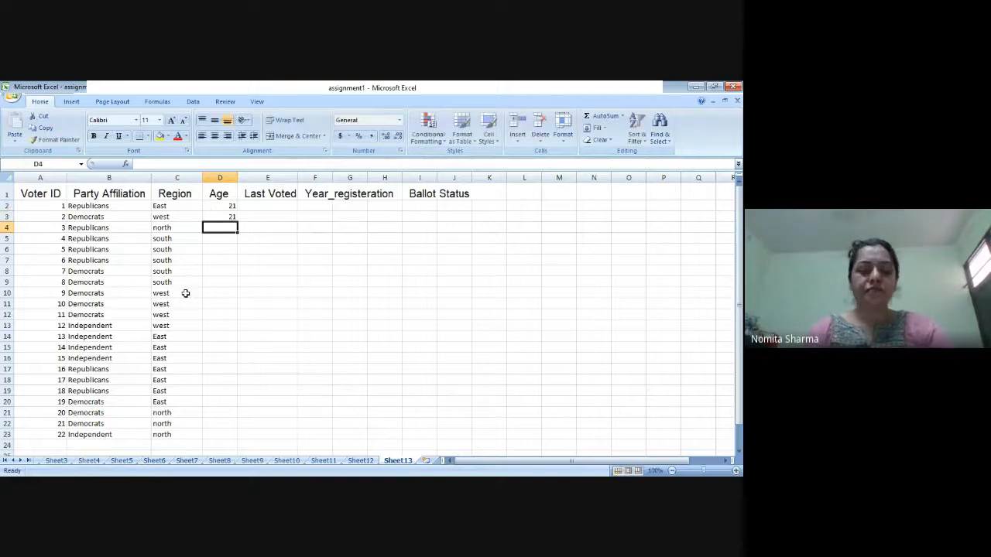
Step: Enter the ages 34 in D5 and 56 in the skipped cell D4
key(Return)
text(34)
key(Return)
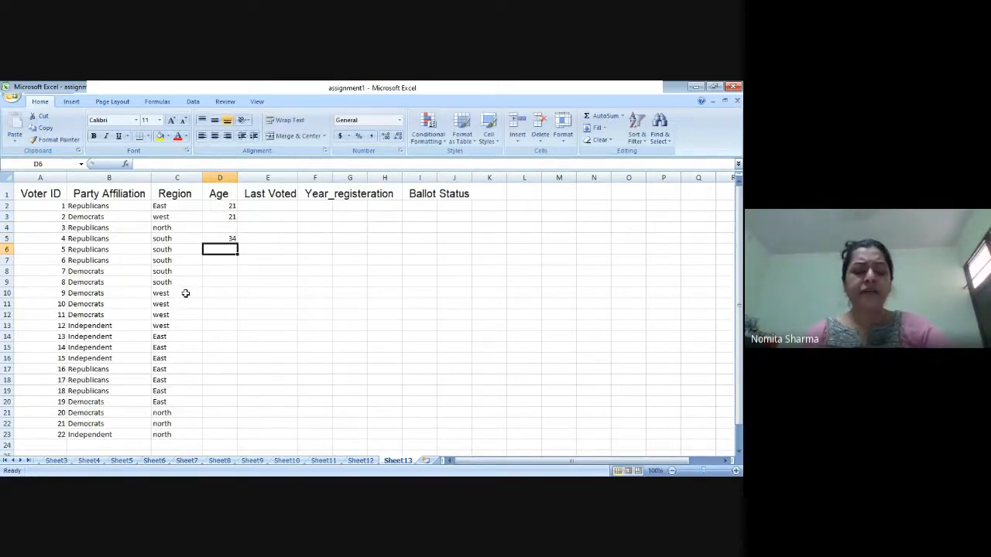
key(Up)
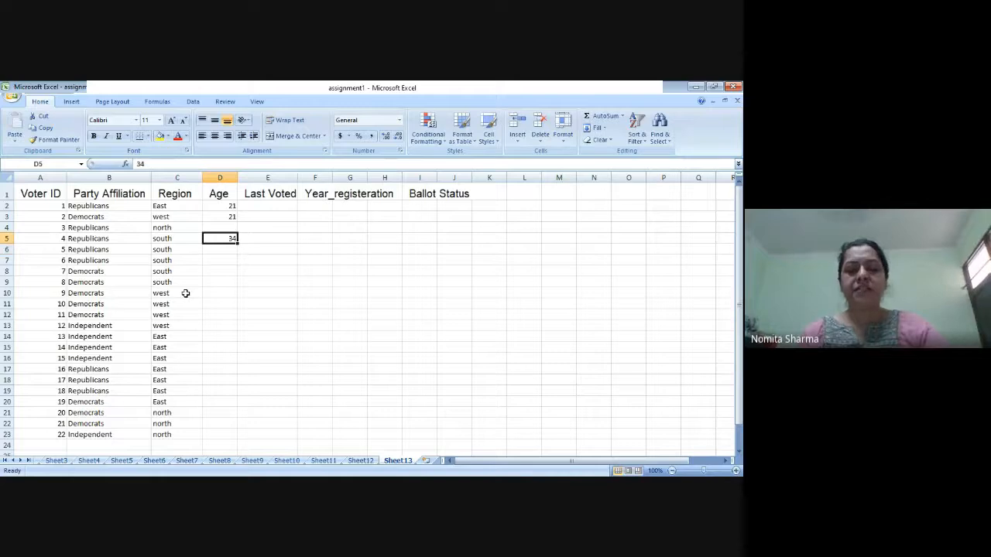
key(Up)
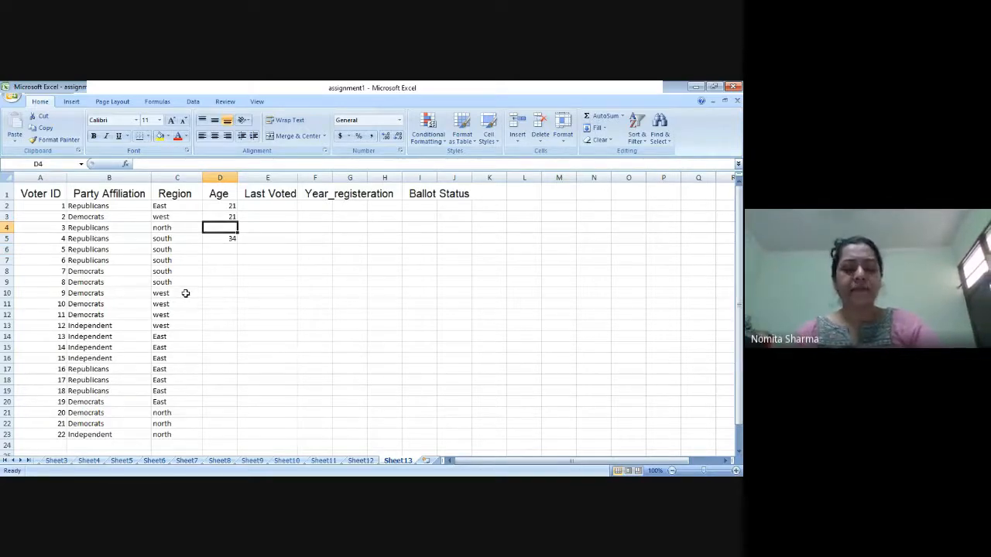
text(56)
key(Return)
key(Down)
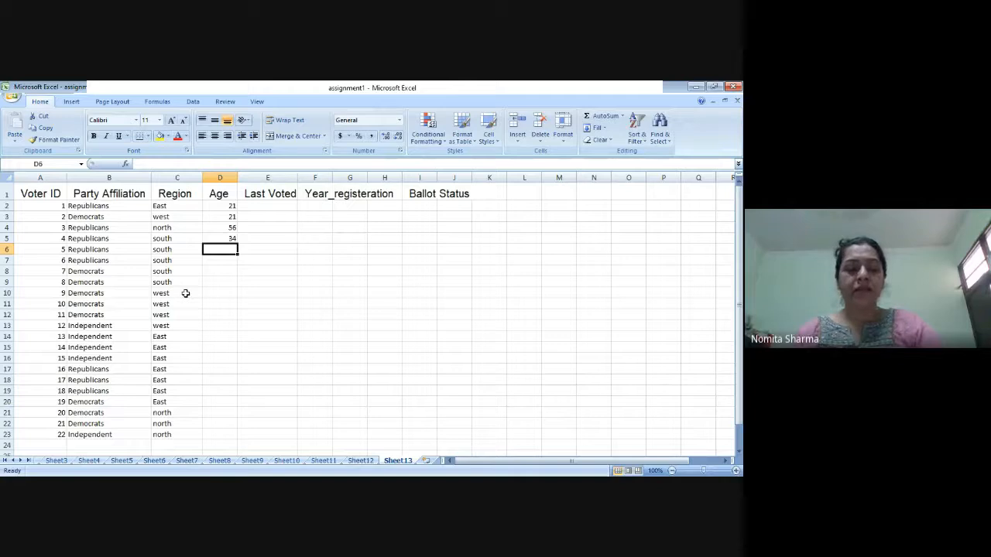
Step: Enter the ages 65, 32, 54 and 33 in D6 through D9
text(65)
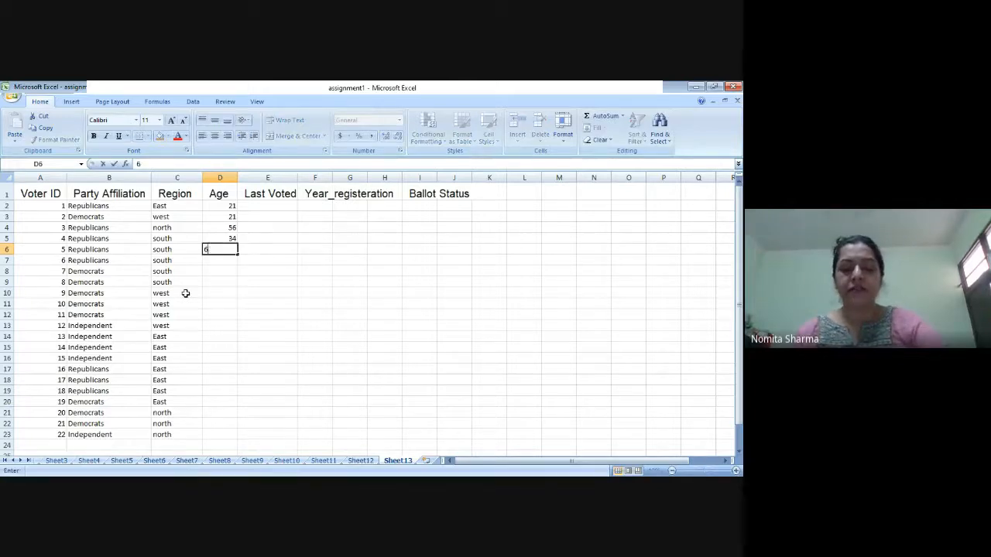
key(Return)
text(32)
key(Return)
text(54)
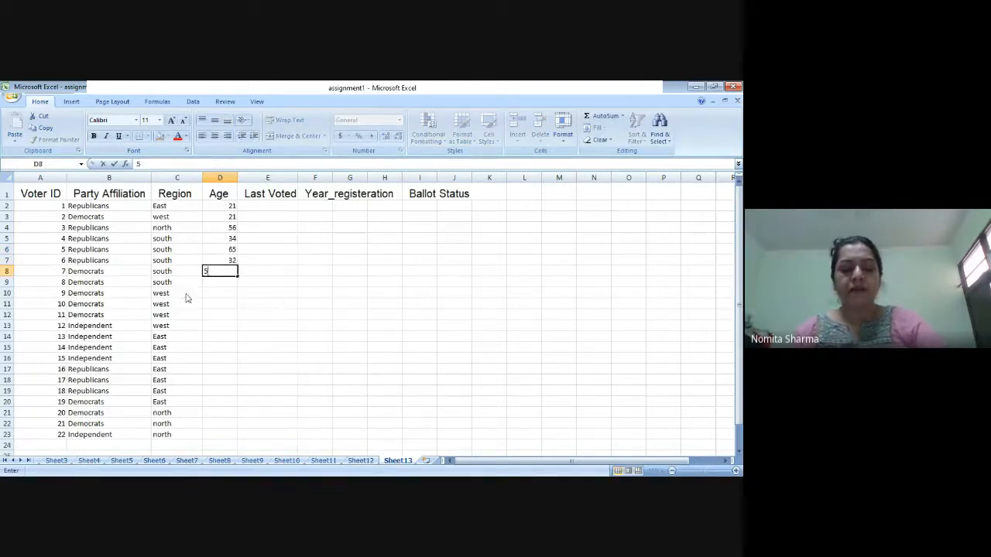
key(Return)
text(33)
key(Return)
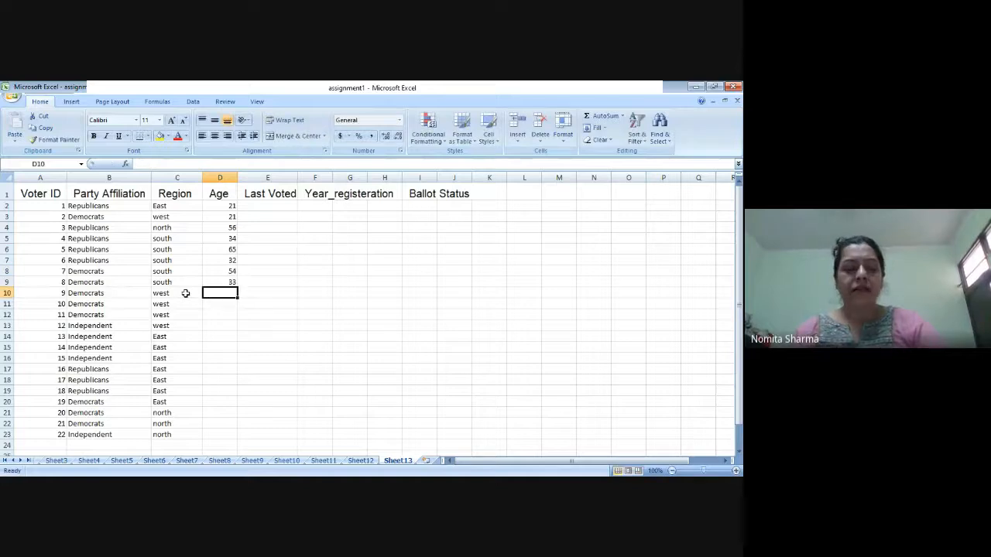
Step: Enter the ages 21, 12, 2, 3 and 54 in D10 through D14
text(21)
key(Return)
text(1)
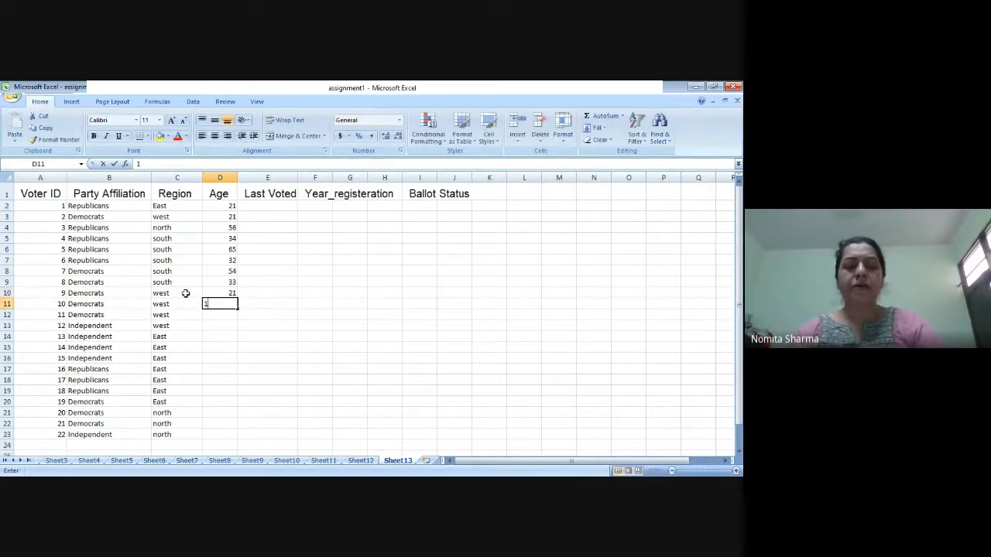
text(2)
key(Return)
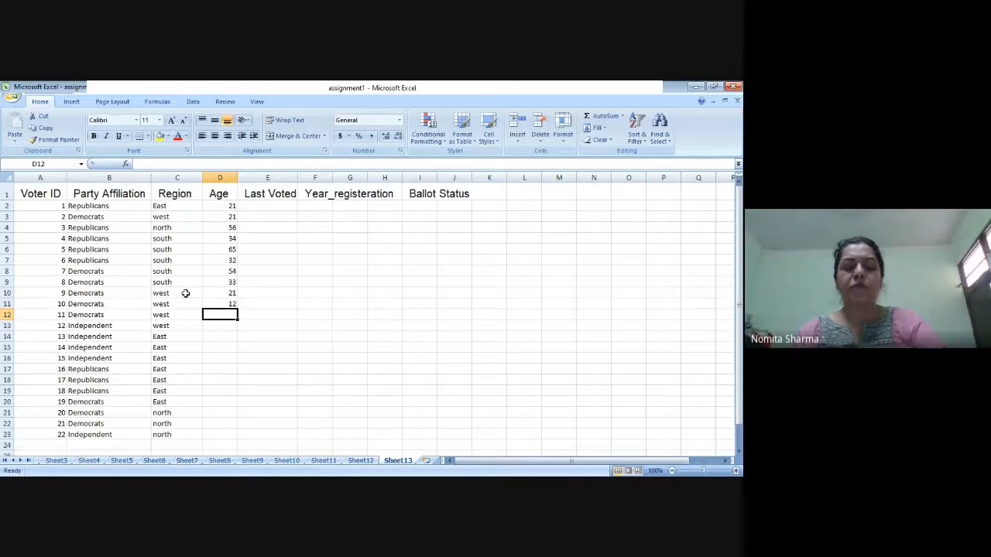
text(2)
key(Return)
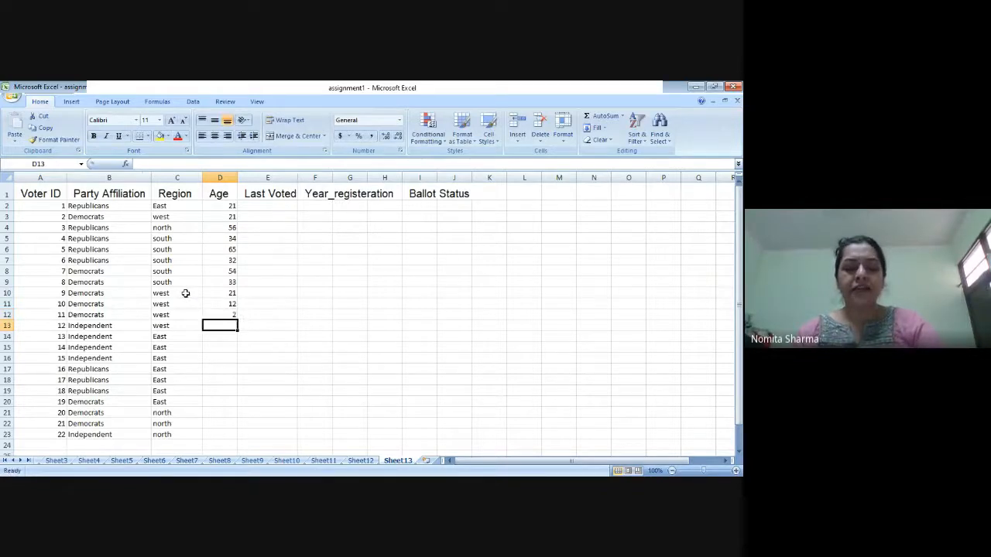
text(3)
key(Return)
text(54)
key(Return)
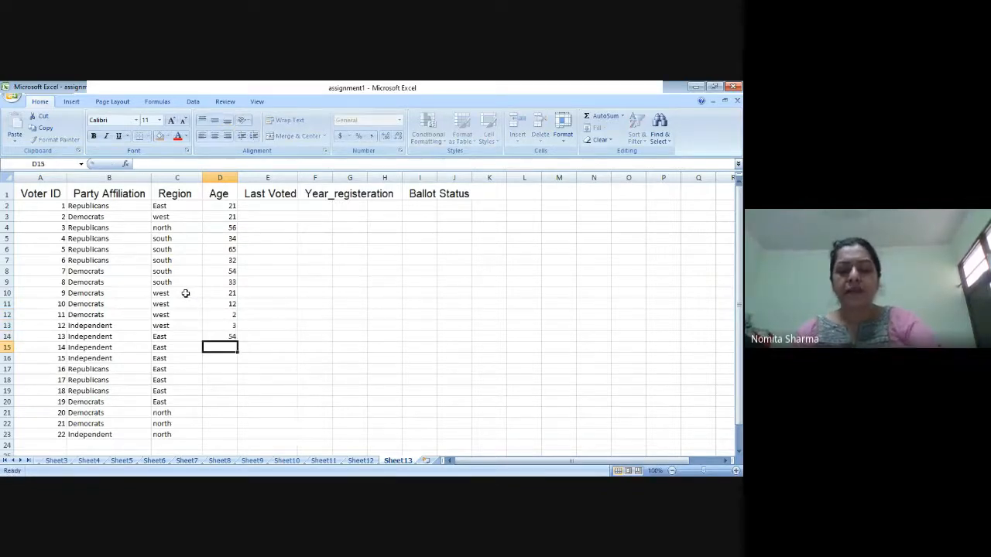
Step: Enter the ages 76, 33 and 32 in D15 through D17
text(76)
key(Return)
text(33)
key(Return)
text(32)
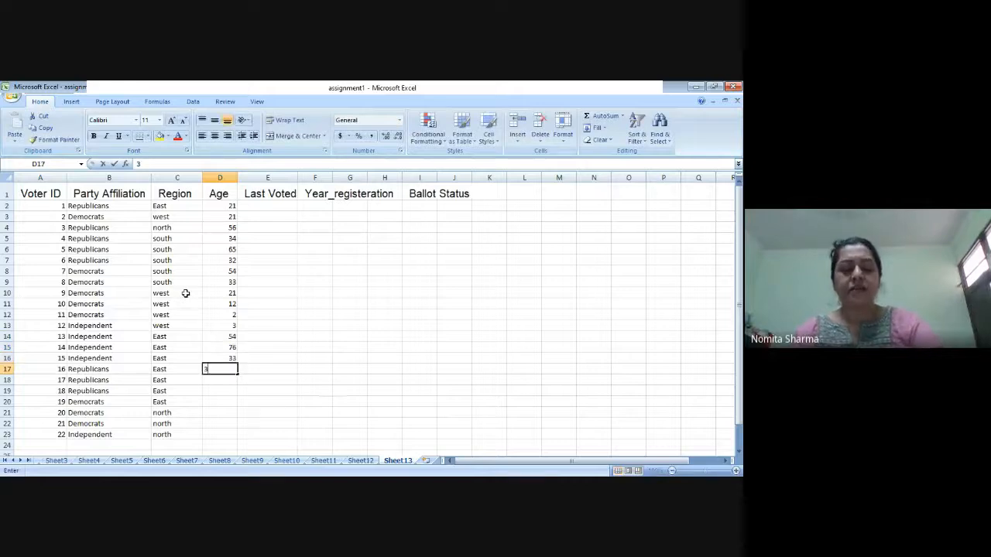
key(Return)
Step: Enter the ages 42, 43 and 45 in D18 through D20
text(42)
key(Return)
text(43)
key(Return)
text(45)
key(Return)
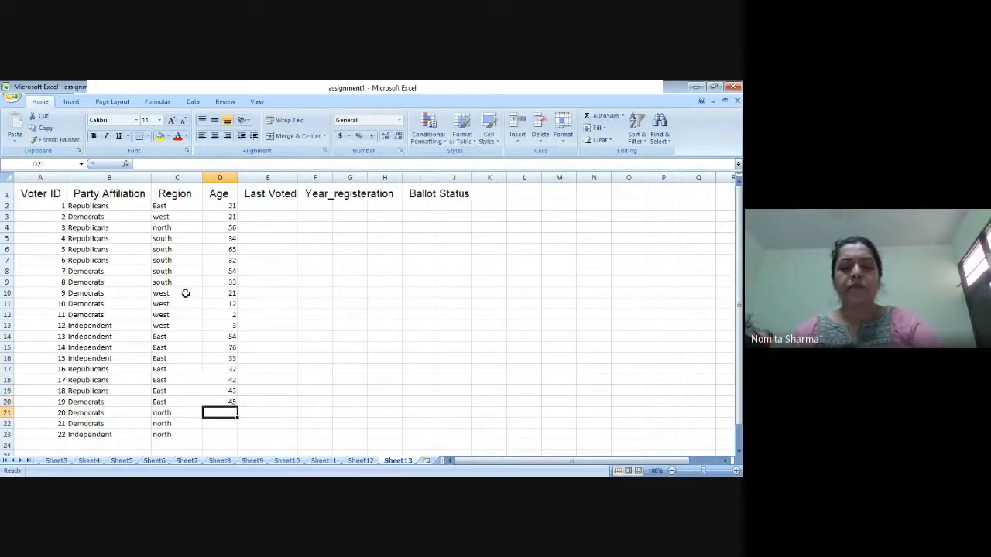
Step: Complete the ages with 23, 33 and 47 in D21 through D23, and select E2 under Last Voted
text(23)
key(Return)
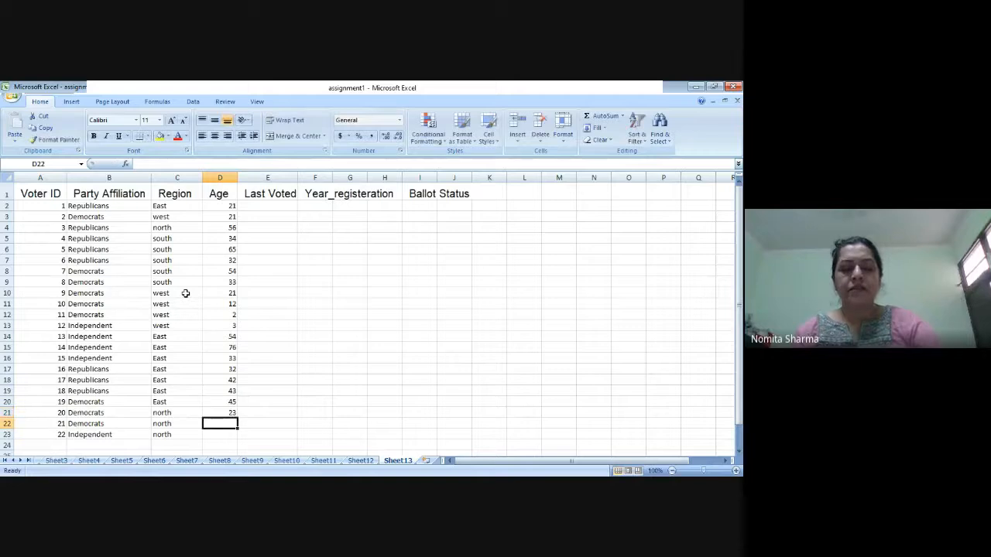
text(33)
key(Return)
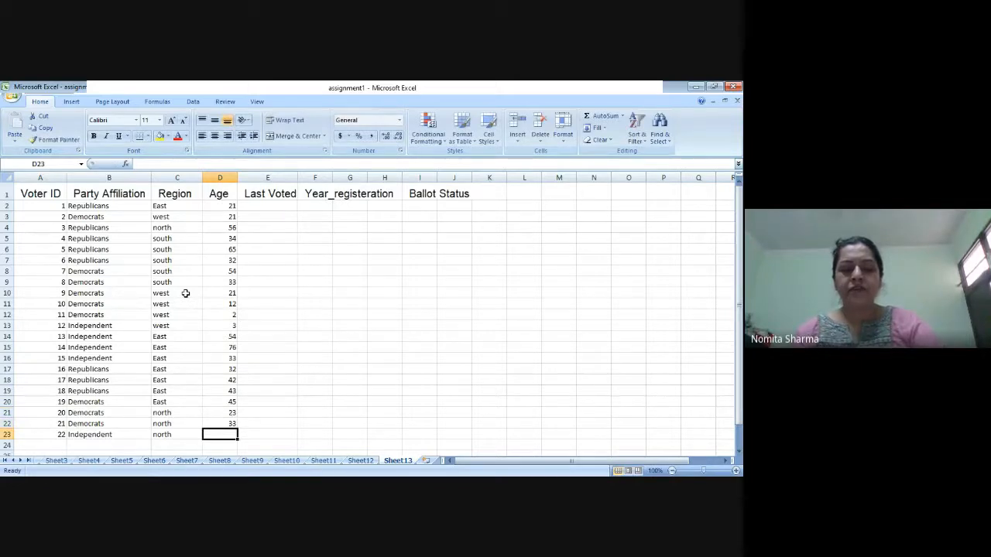
text(47)
key(Up)
key(Up)
key(Up)
key(Up)
key(Up)
key(Up)
key(Up)
key(Up)
key(Up)
key(Up)
key(Up)
key(Up)
key(Up)
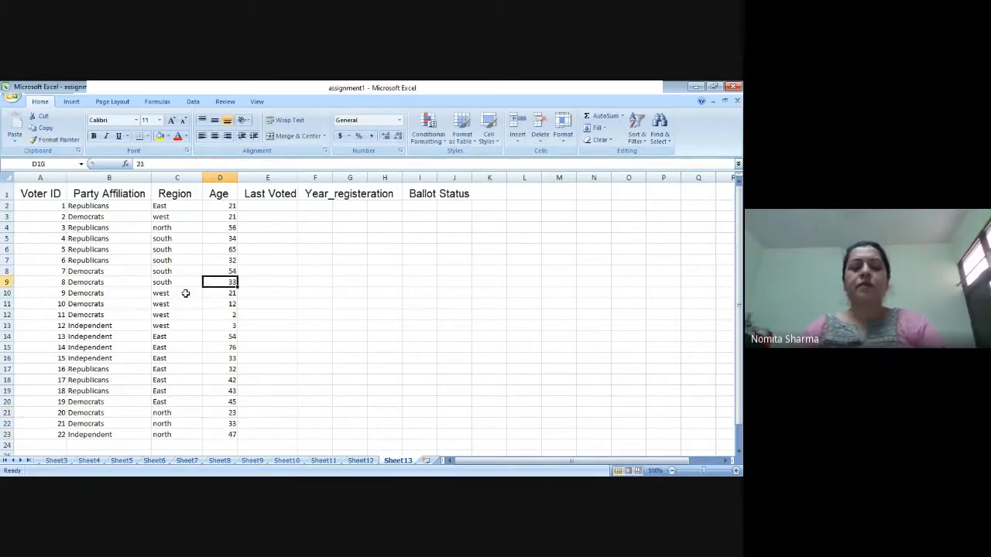
key(Up)
key(Up)
key(Up)
key(Up)
key(Up)
key(Up)
key(Up)
key(Right)
Step: Enter 2017 as the first voter's last voted year in E2
text(20)
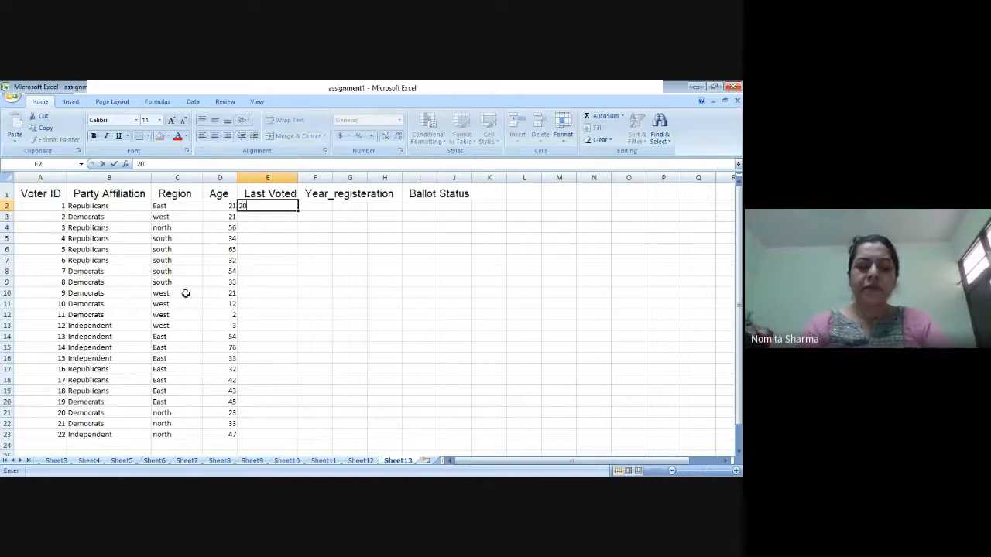
text(1)
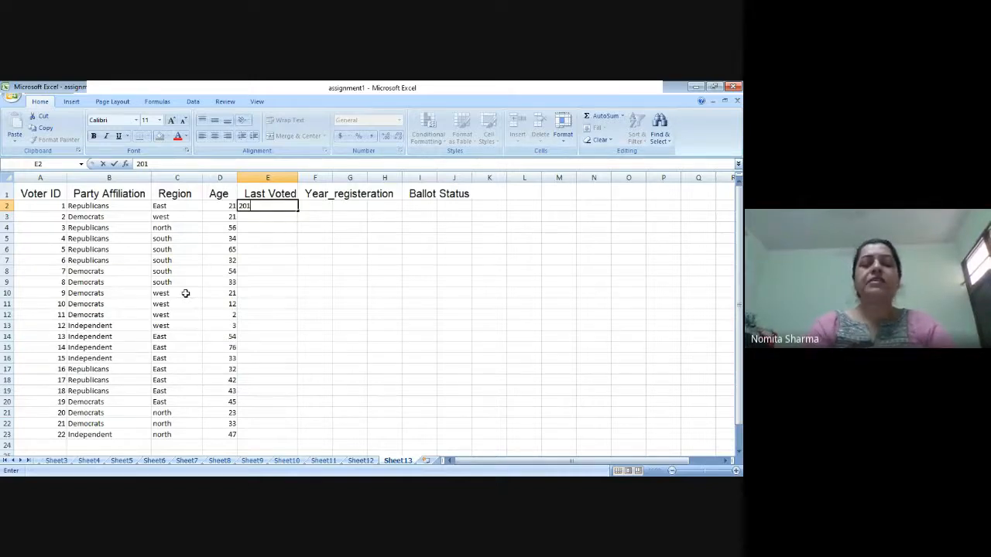
text(7)
key(Return)
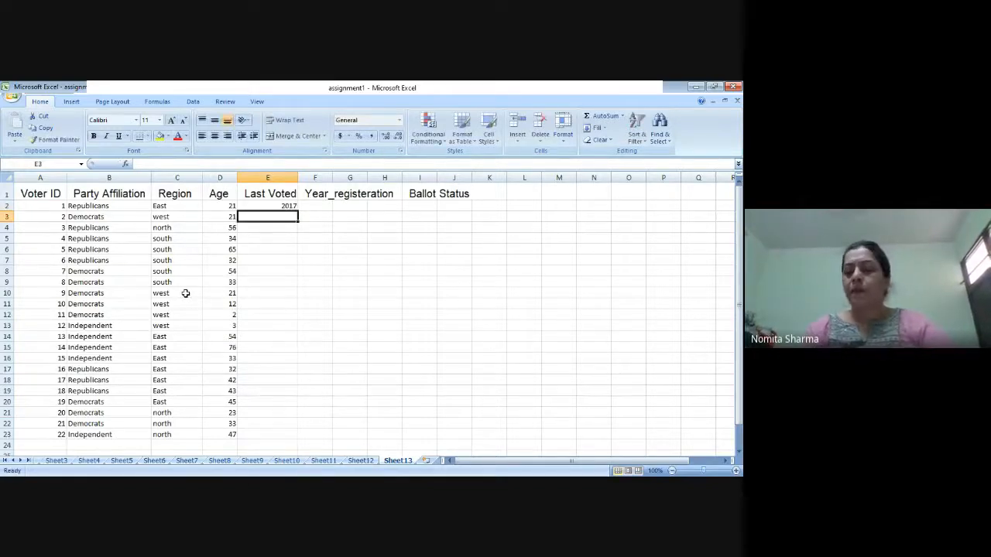
key(Up)
Step: Enter the last voted years 2016 in E2 and E3, and 2000 in E4
text(2016)
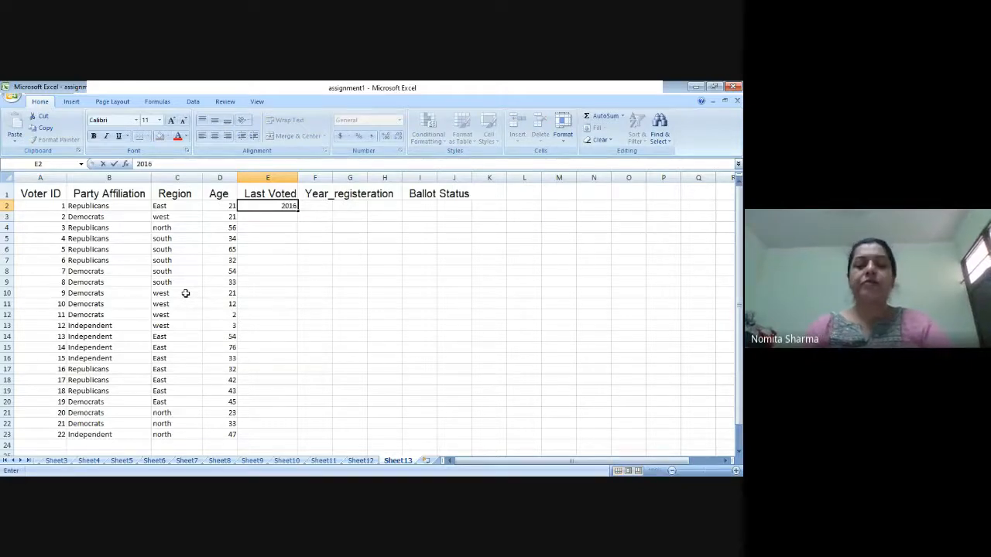
key(Return)
text(2016)
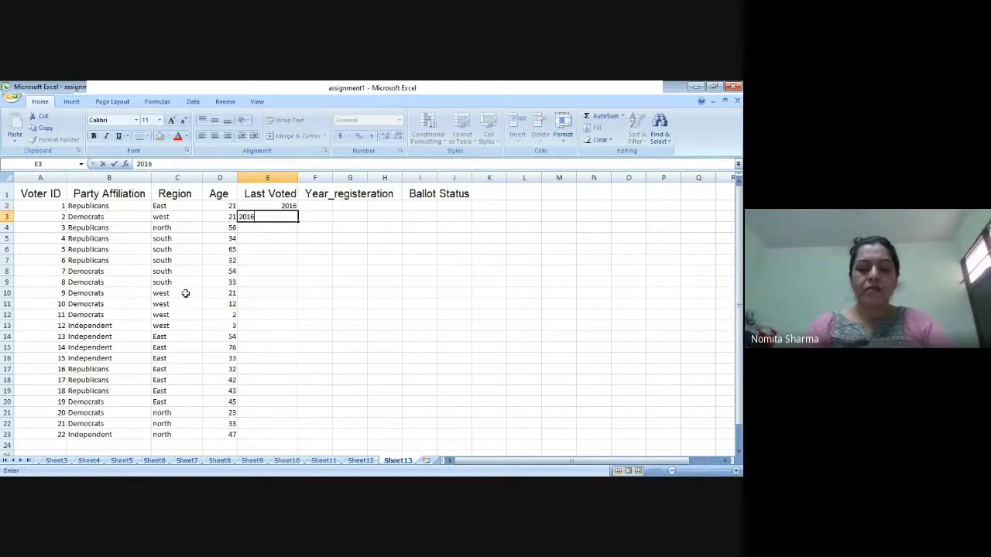
key(Return)
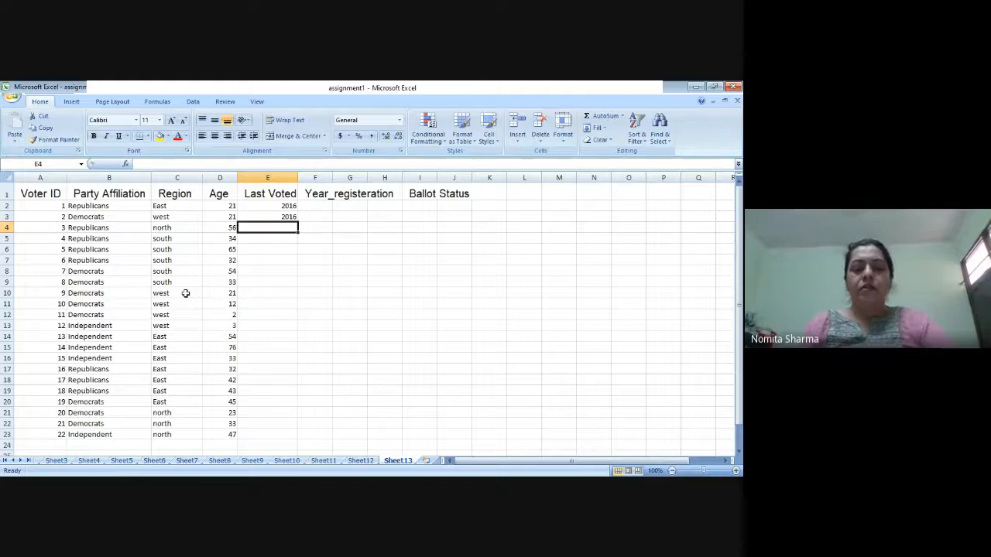
text(200)
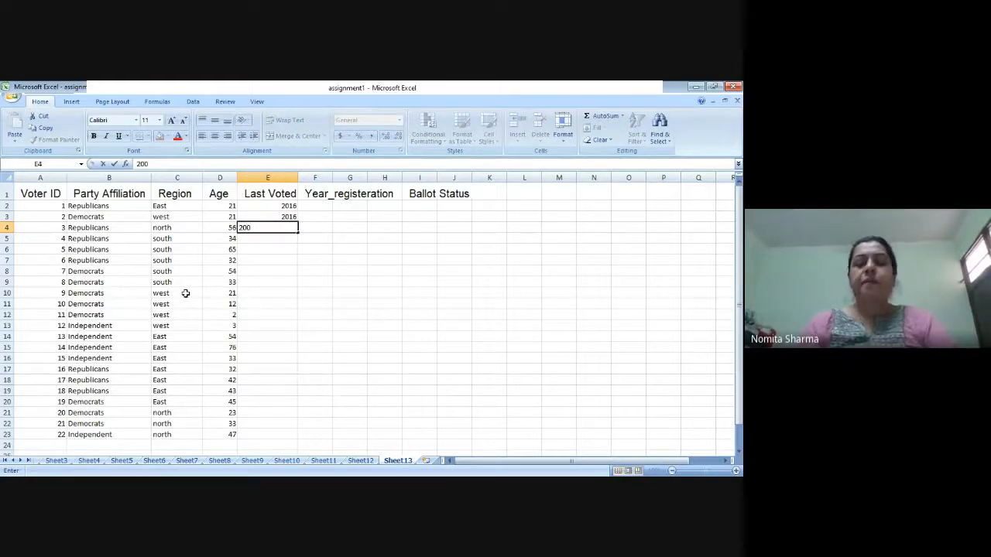
text(0)
key(Return)
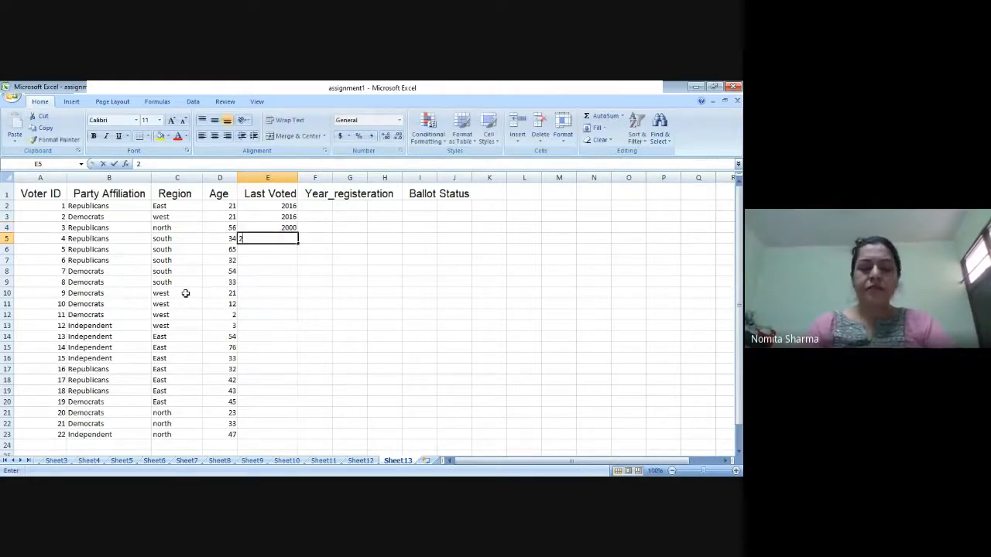
Step: Enter 2008 as the last voted year for voters 4 to 6 in E5 through E7
text(2008)
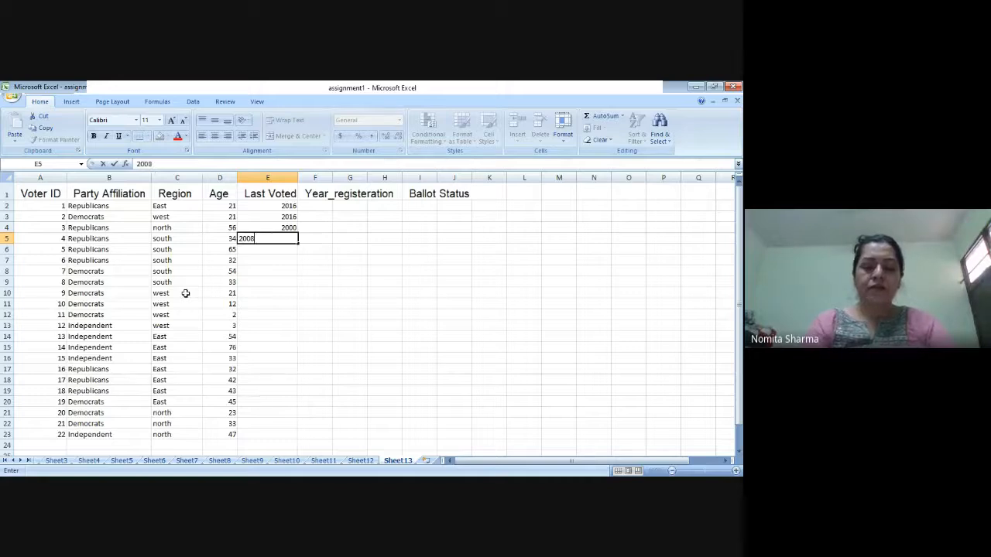
key(Return)
text(2008)
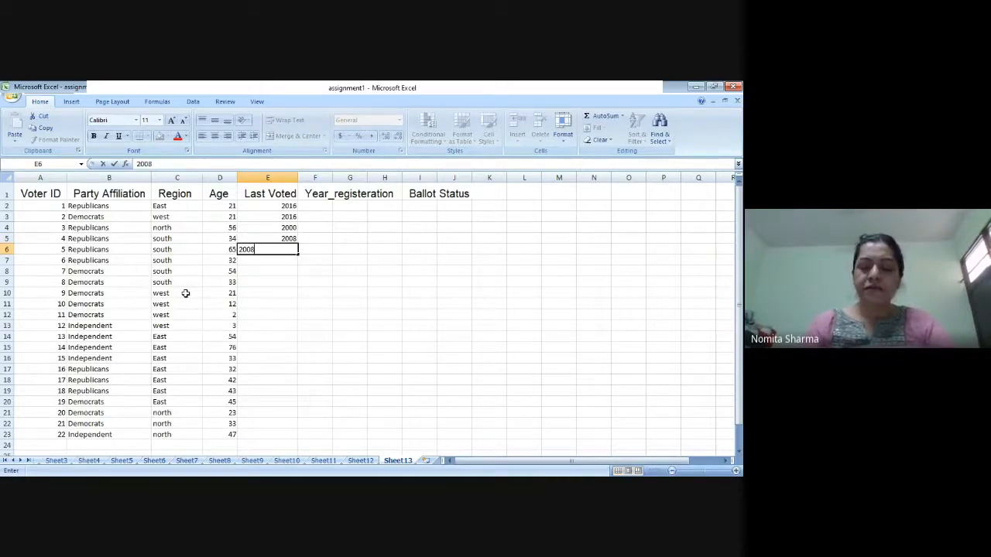
key(Return)
text(2008)
key(Return)
Step: Enter 2000 as the last voted year for voters 7 and 8 in E8 and E9
text(20)
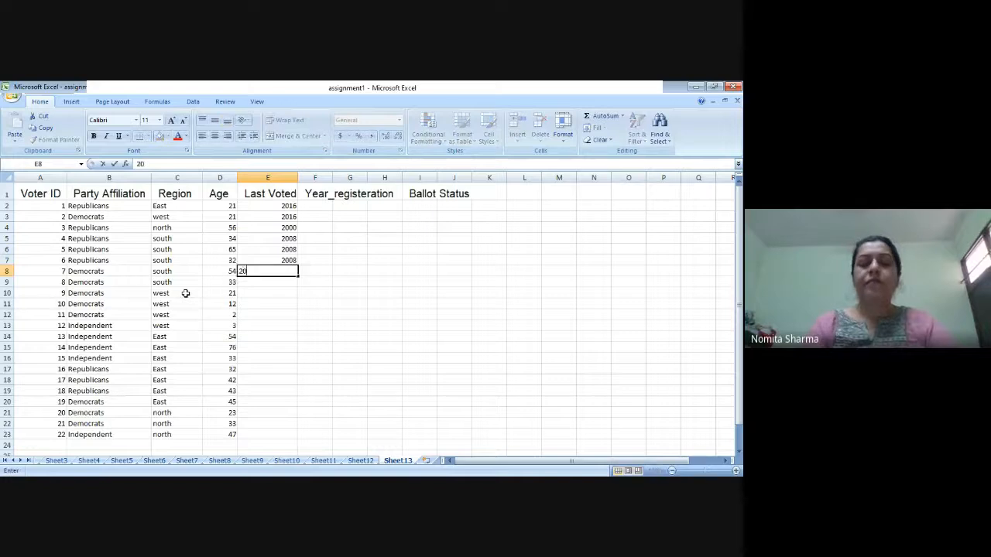
text(00)
key(Return)
text(2000)
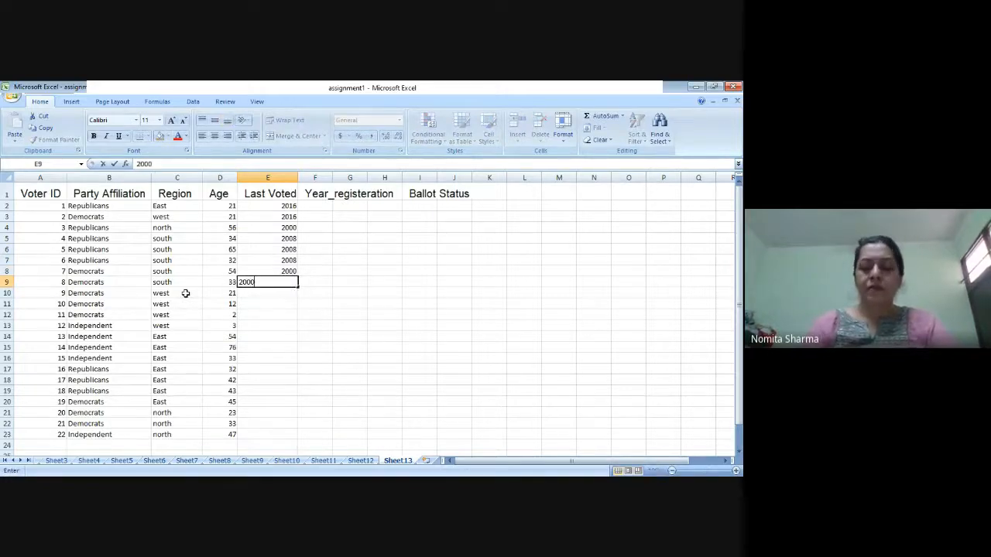
key(Return)
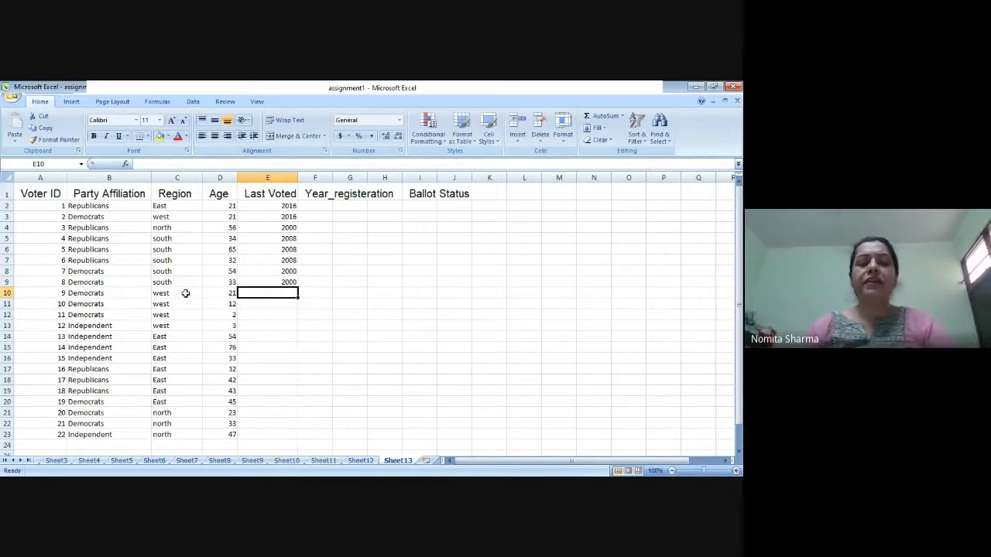
Step: Enter the last voted years 2016, 2008 and 2000 in E10 through E12
text(20)
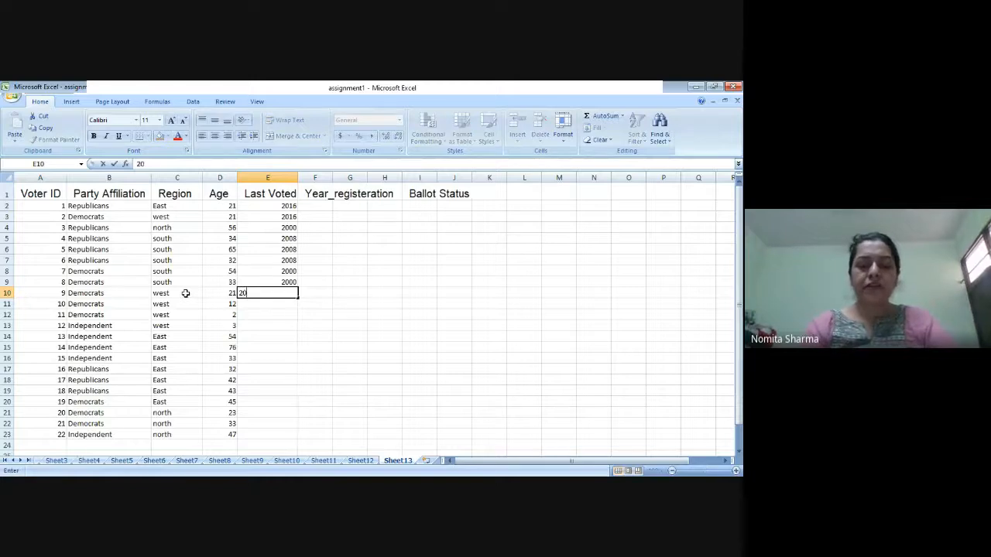
text(16)
key(Return)
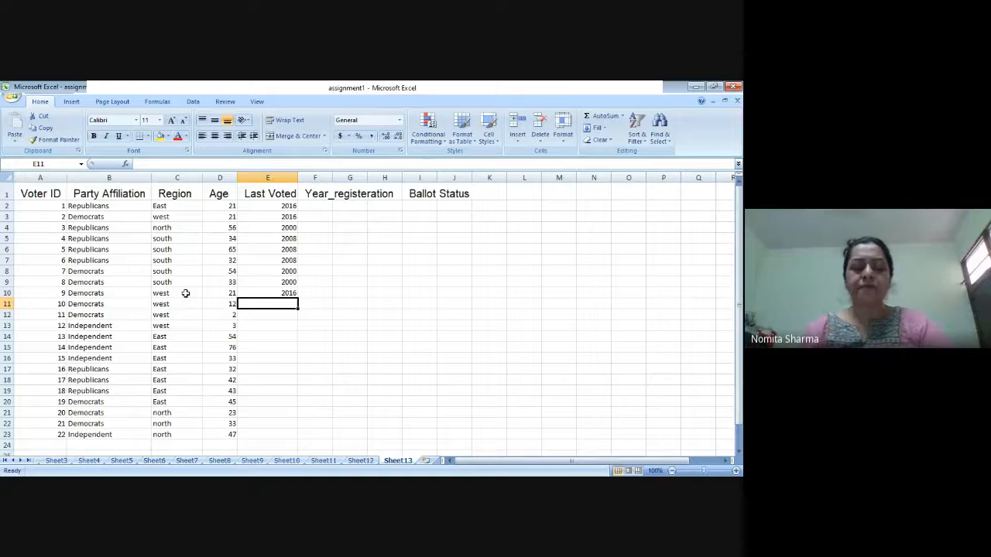
text(2)
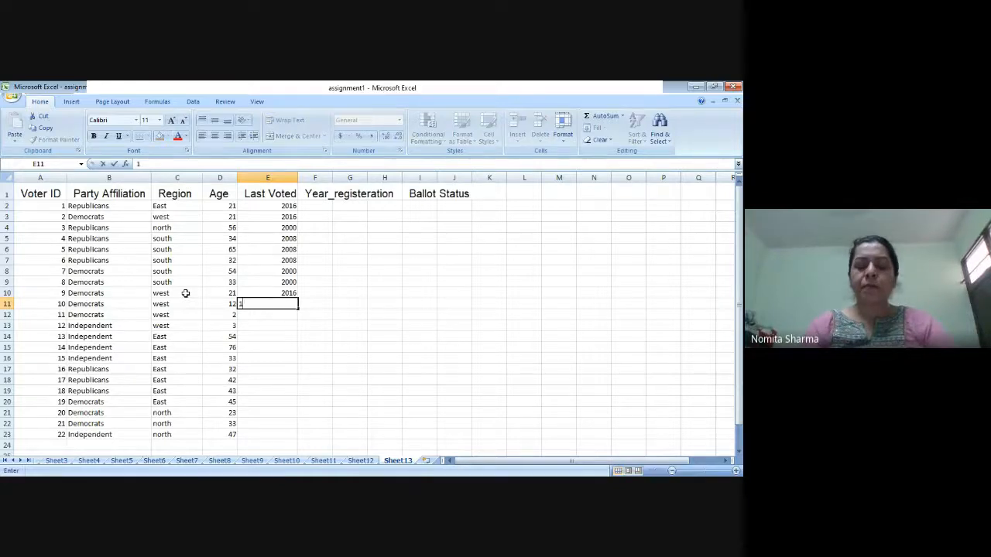
text(008)
key(Return)
text(2000)
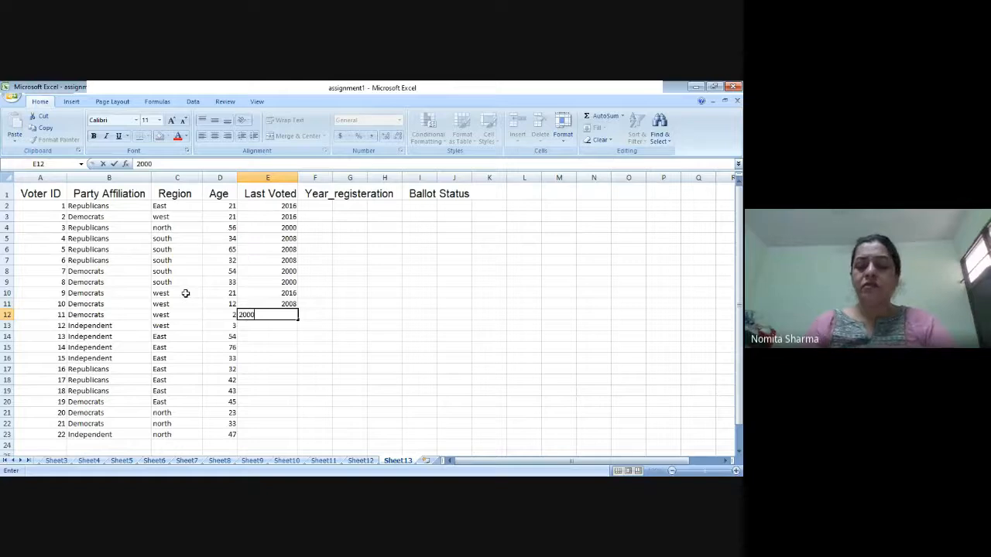
key(Return)
Step: Enter the last voted years 2004 in E13 and 2008 in E14
text(20004)
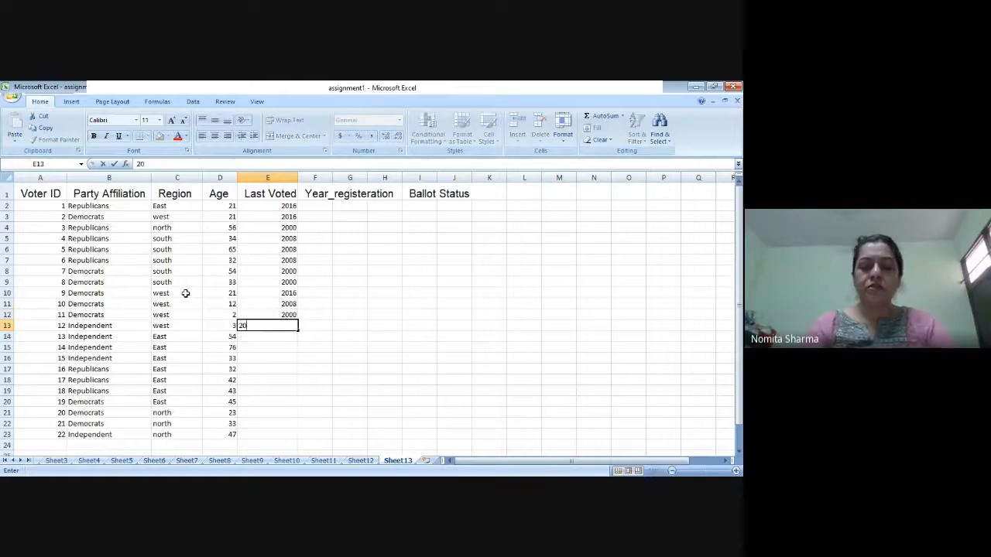
key(BackSpace)
key(BackSpace)
text(4)
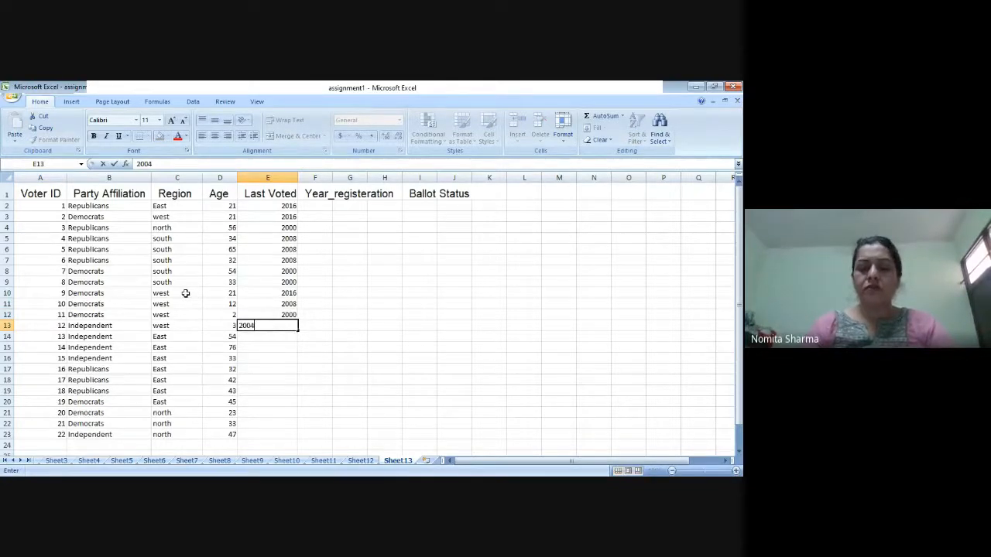
key(Return)
text(2008)
key(Return)
Step: Enter the last voted years 2004 in E15 and 2008 in E16
text(20)
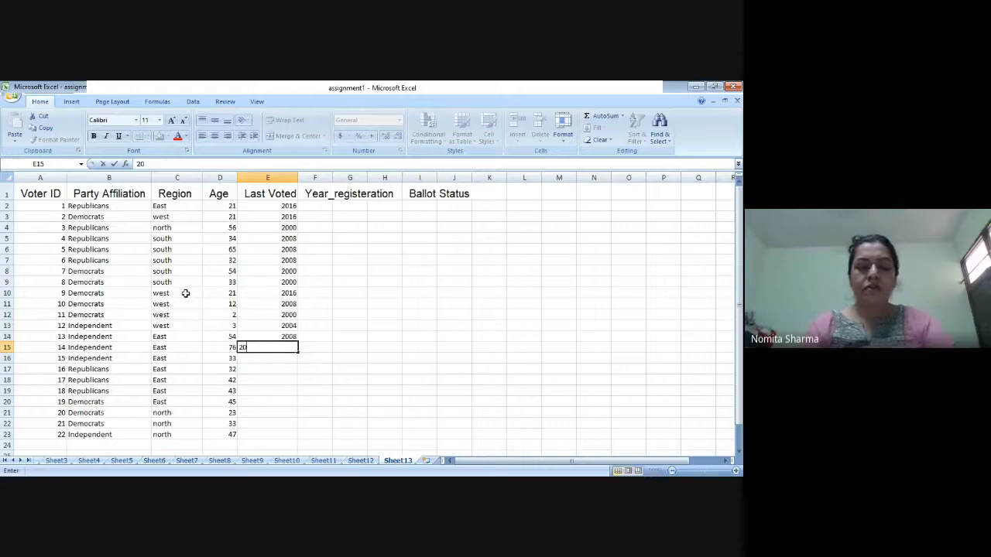
text(04)
key(Up)
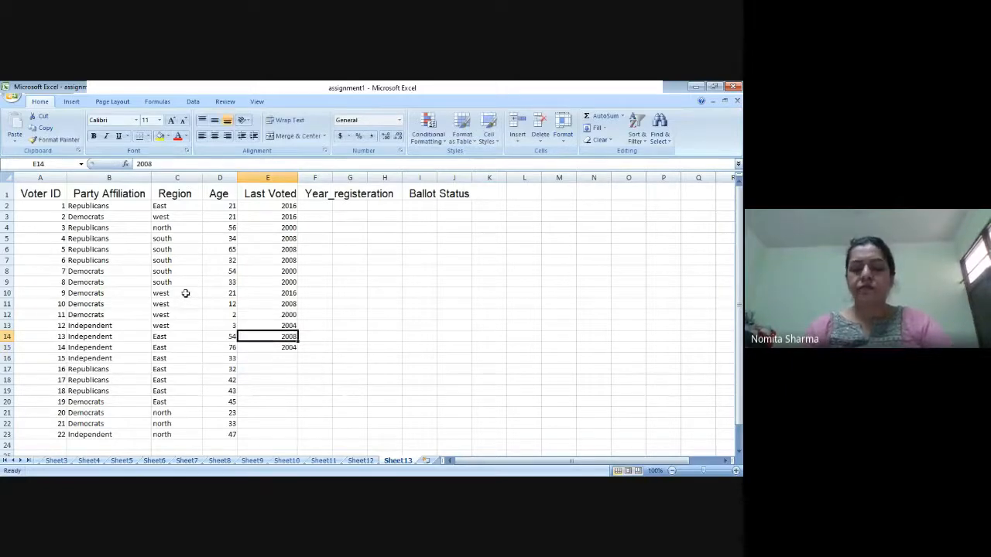
key(Down)
key(Down)
text(2008)
key(Return)
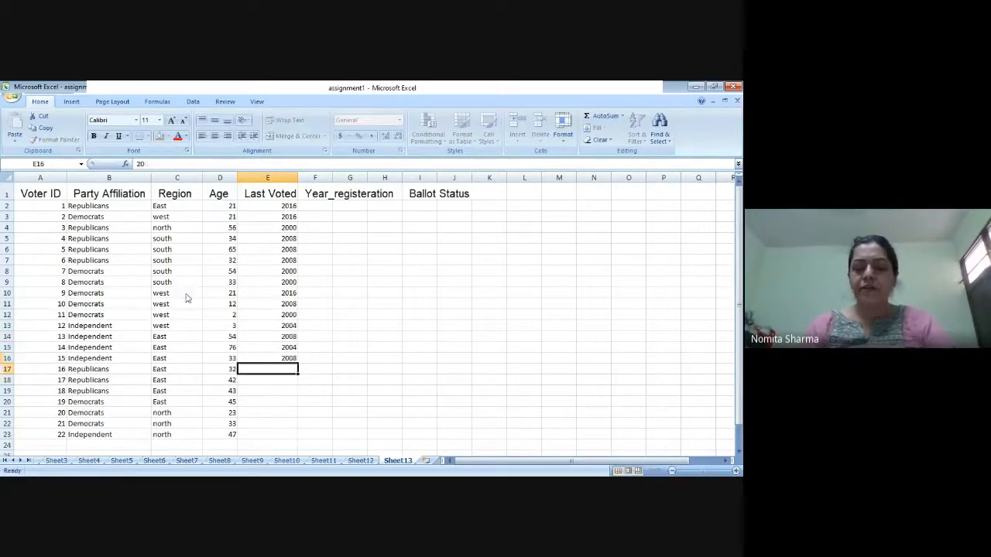
Step: Enter 2016 as the last voted year for voters 16 to 19 in E17 through E20
text(2016)
key(Return)
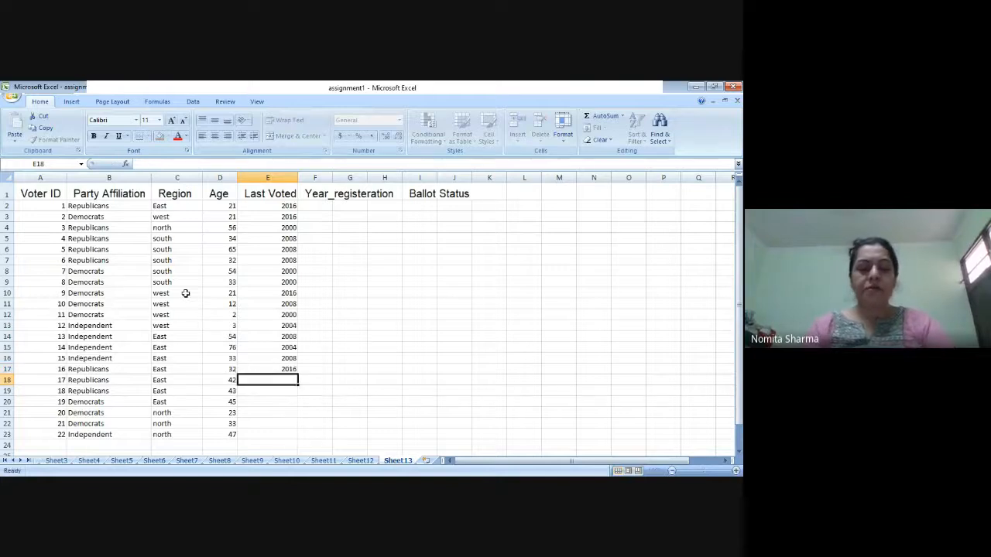
text(2016)
key(Return)
text(2016)
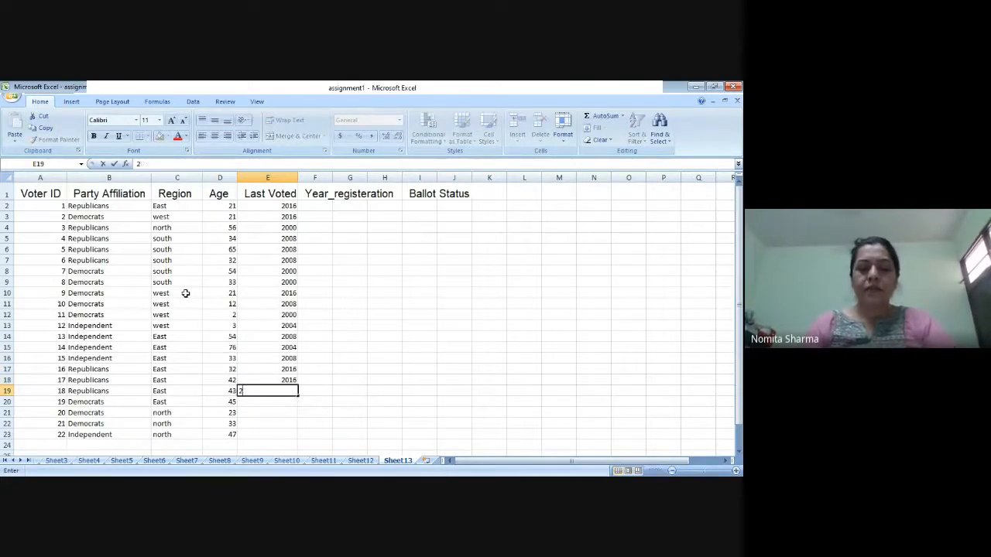
key(Return)
text(2)
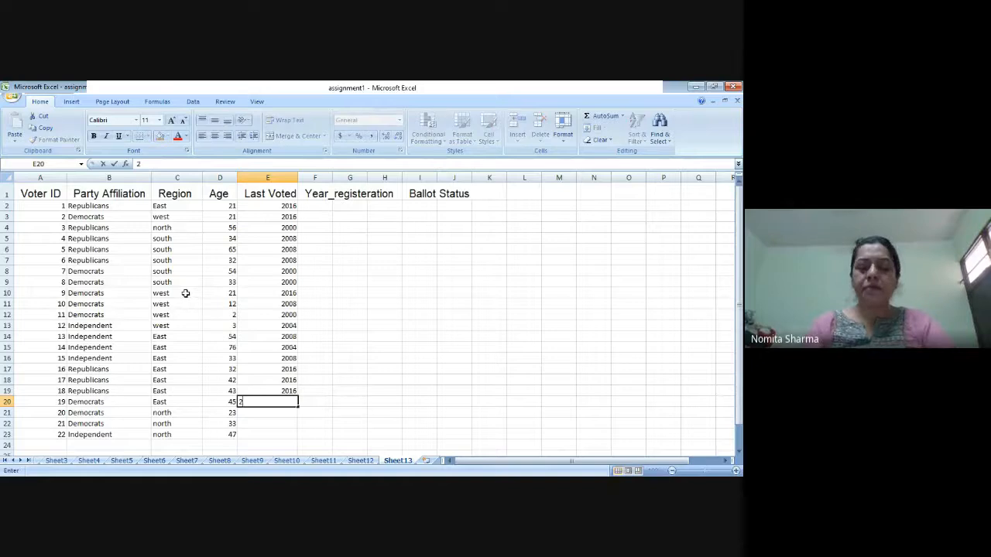
text(016)
key(Return)
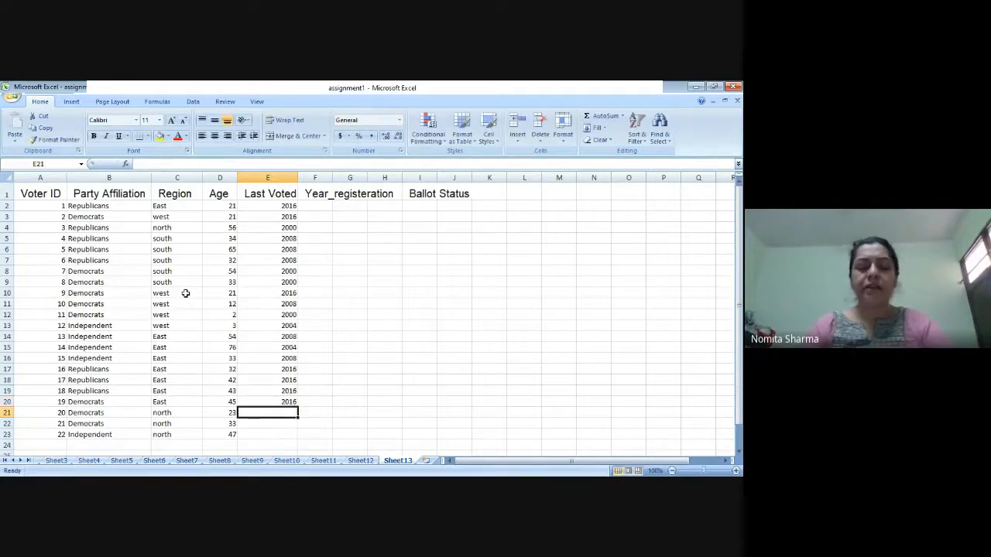
Step: Complete the Last Voted column with 2000 in E21 and E22, and 2004 in E23
text(2000)
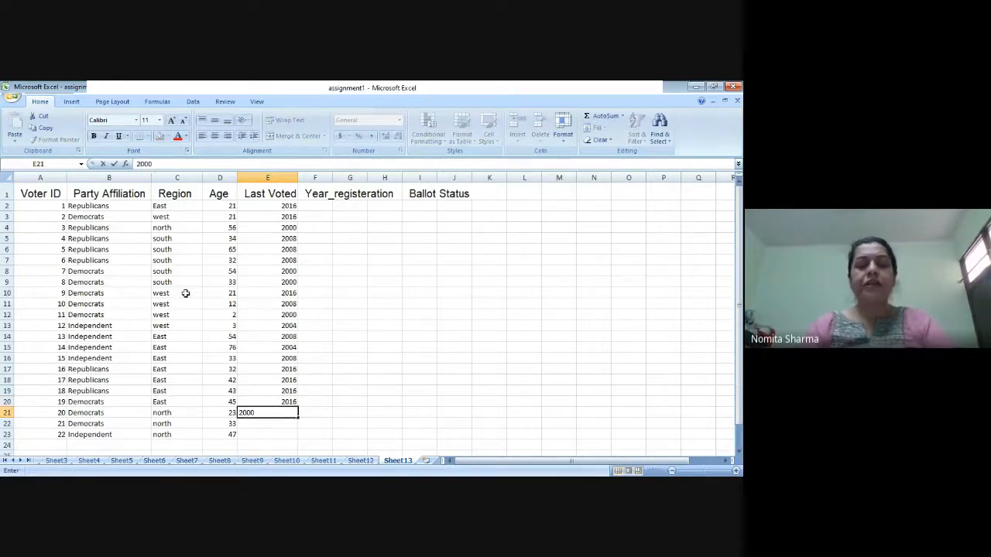
key(Return)
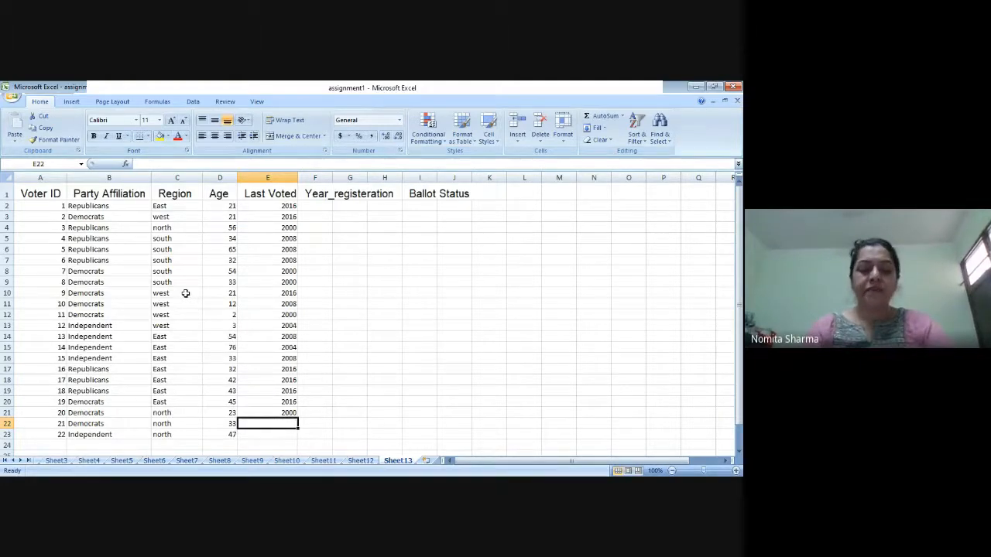
text(2000)
key(Return)
text(2)
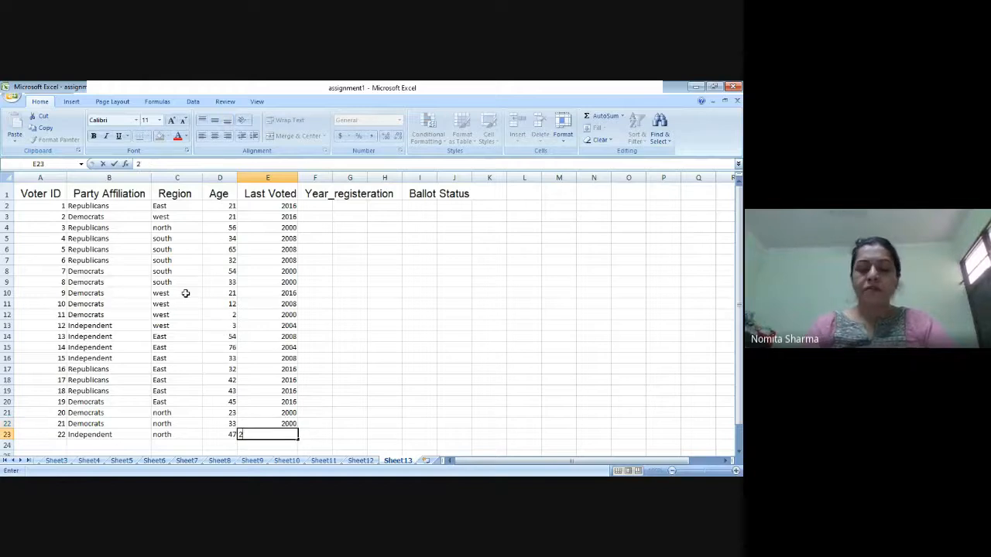
text(004)
key(Up)
key(Up)
key(Up)
key(Up)
key(Up)
key(Up)
key(Up)
key(Up)
key(Up)
key(Up)
key(Up)
key(Up)
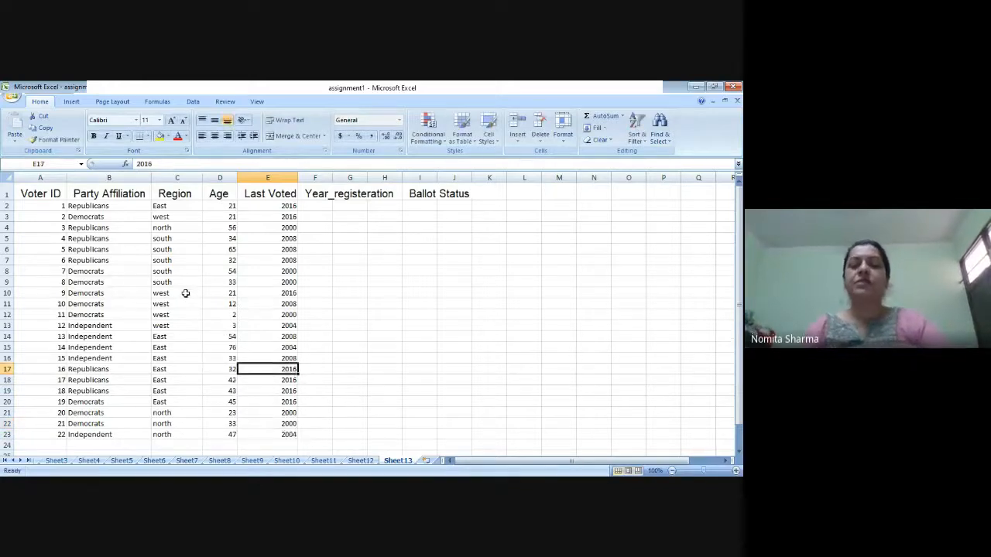
Step: Enter 2000 as the first voter's registration year in F2 under Year_registeration
key(Up)
key(Up)
key(Up)
key(Up)
key(Up)
key(Up)
key(Up)
key(Up)
key(Up)
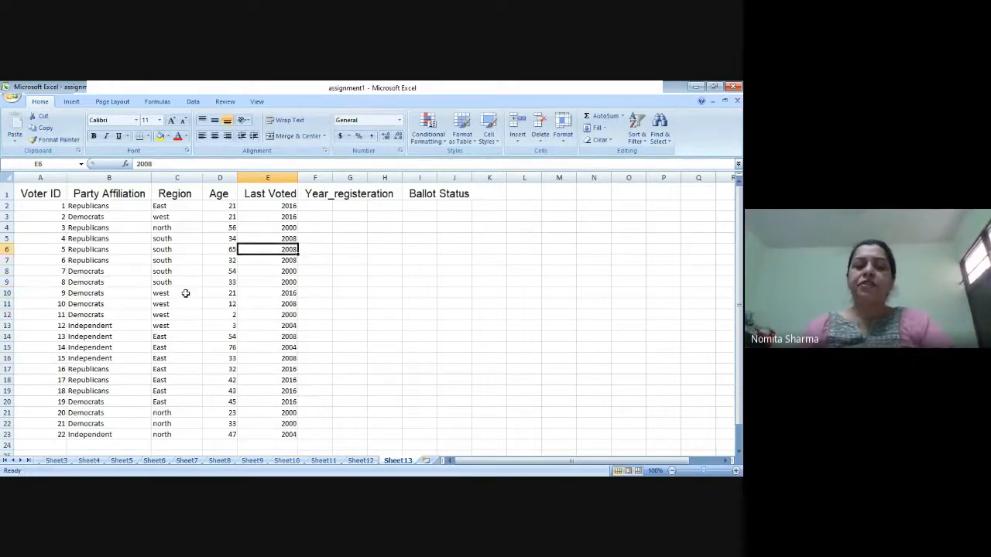
key(Right)
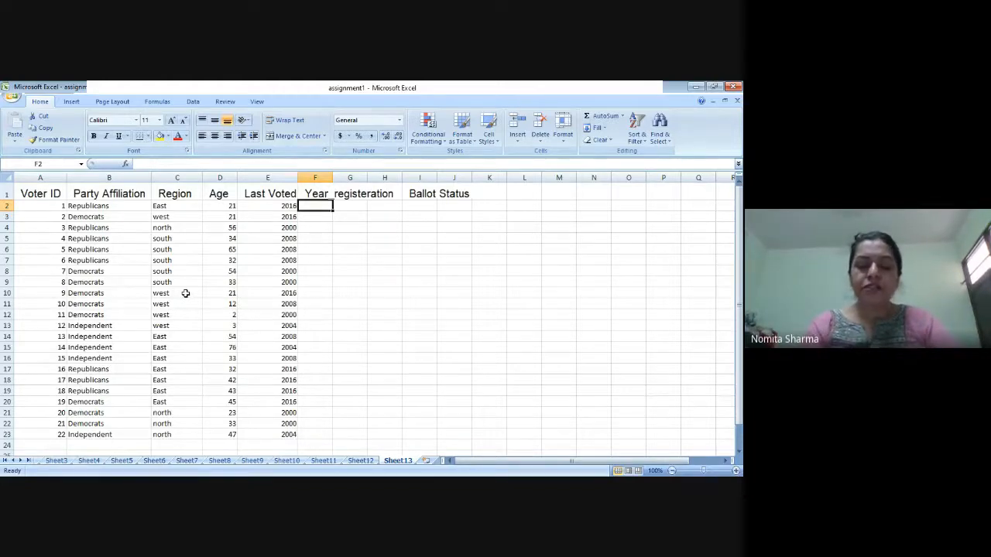
text(2)
text(000)
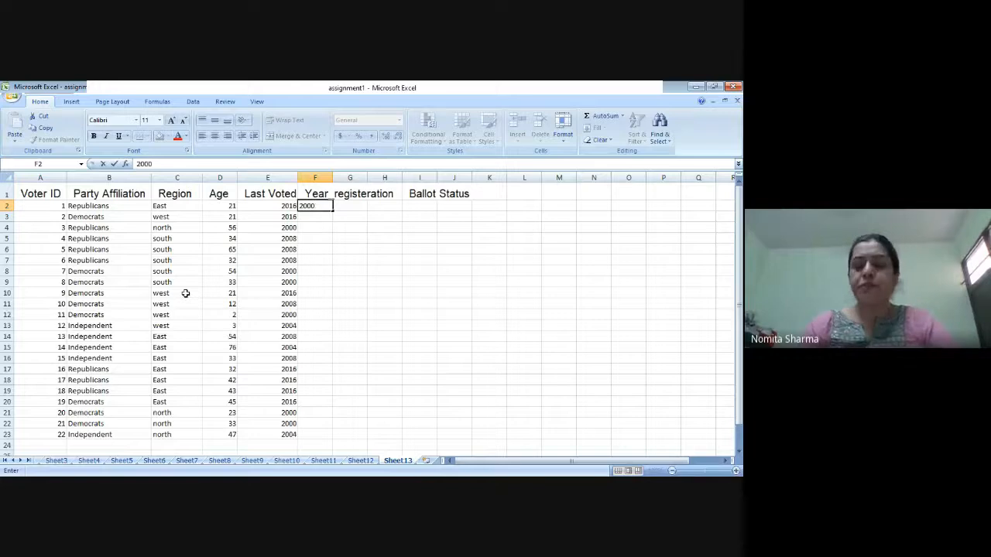
key(Return)
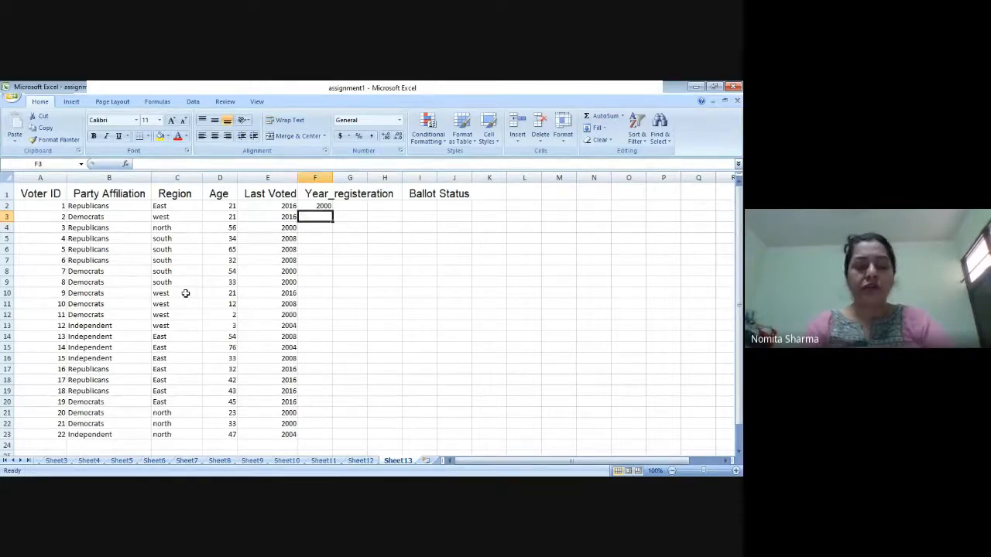
Step: Enter the registration years 2016 in F3 and 2004 in F4
text(2016)
key(Return)
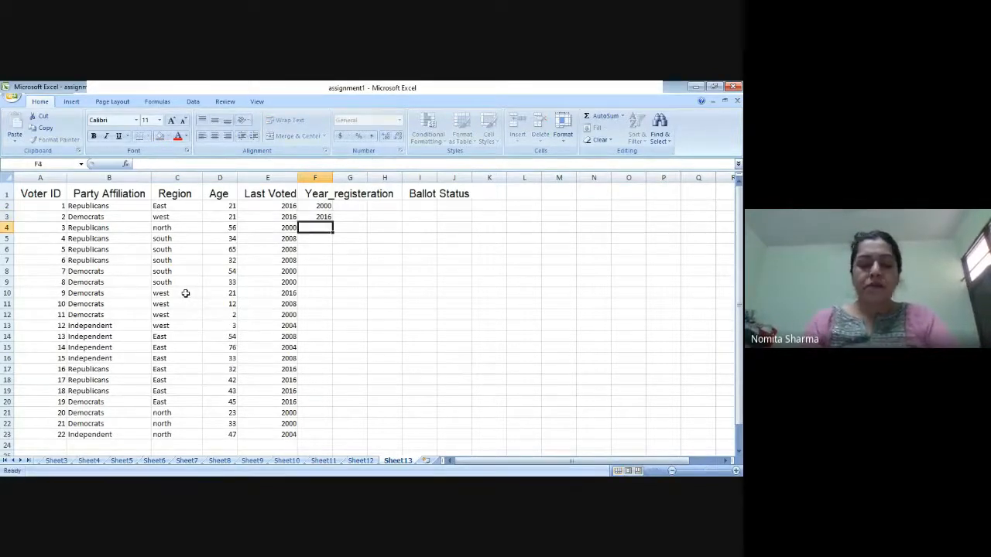
text(2004)
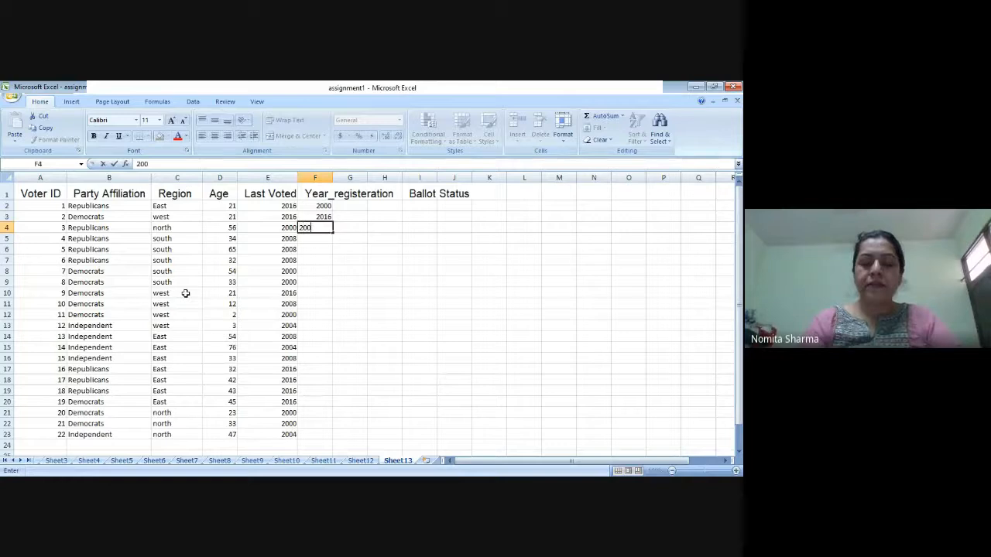
key(Return)
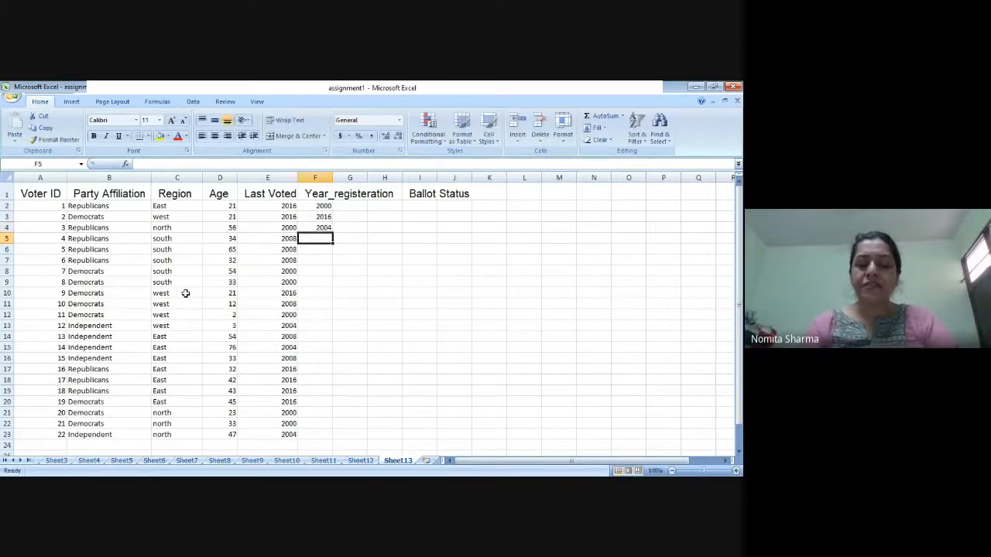
Step: Enter 2010 as the registration year for voter 4 in F5
text(20)
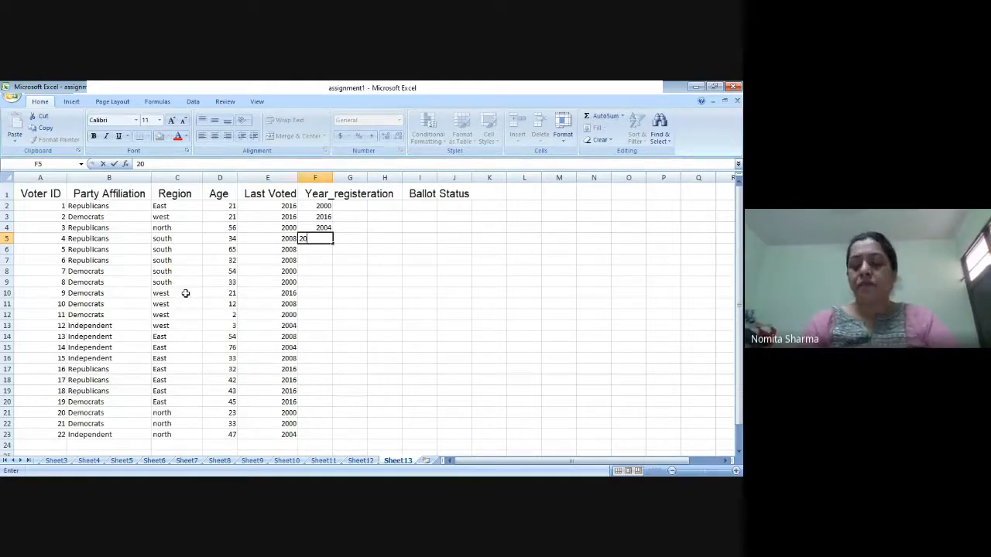
text(0)
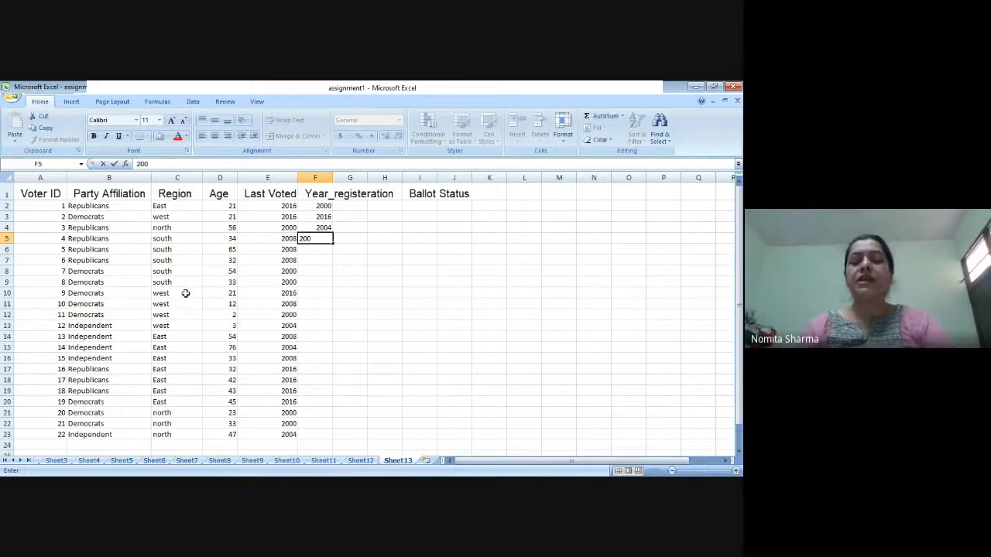
key(BackSpace)
key(BackSpace)
text(010)
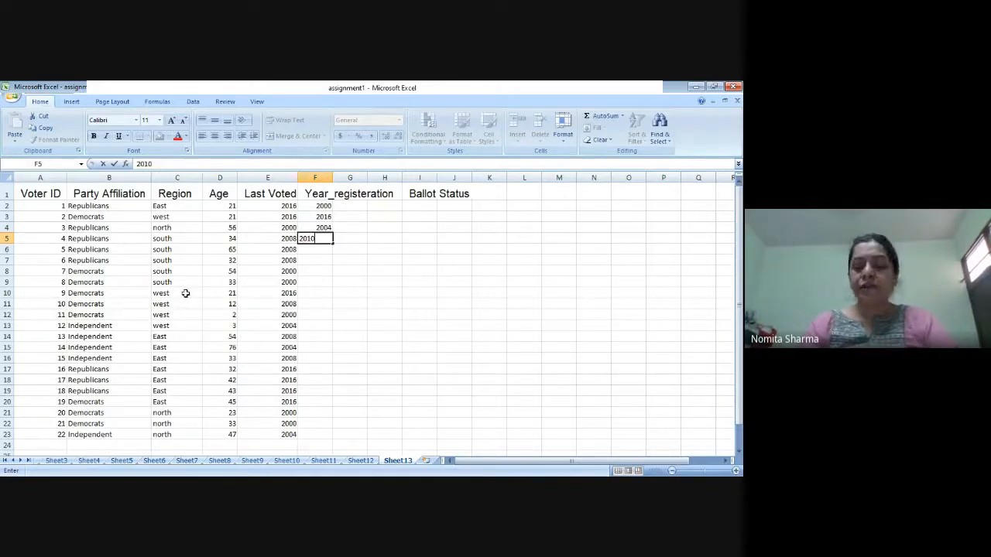
key(Return)
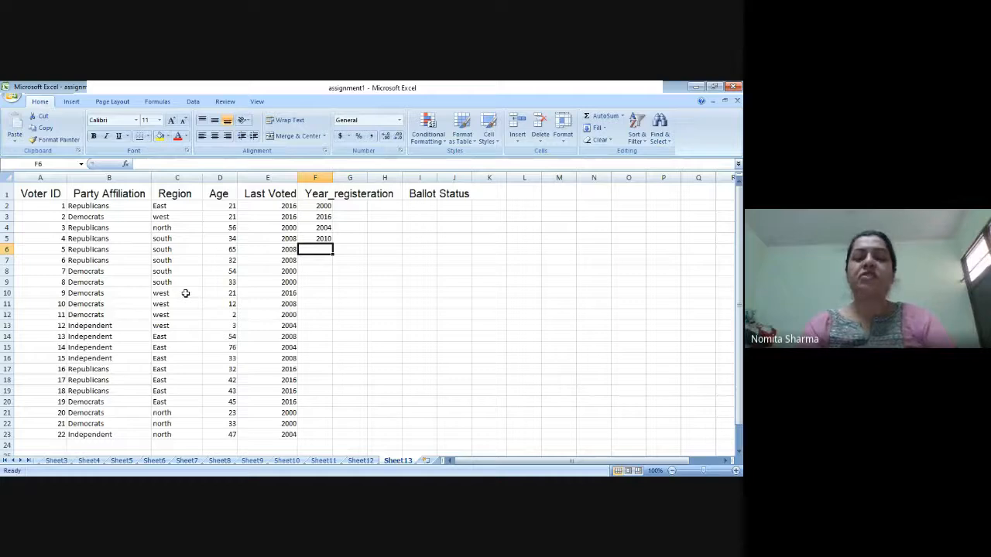
Step: Enter the registration years 2004, 2002 and 2000 for voters 5 to 7 in F6 through F8
text(2)
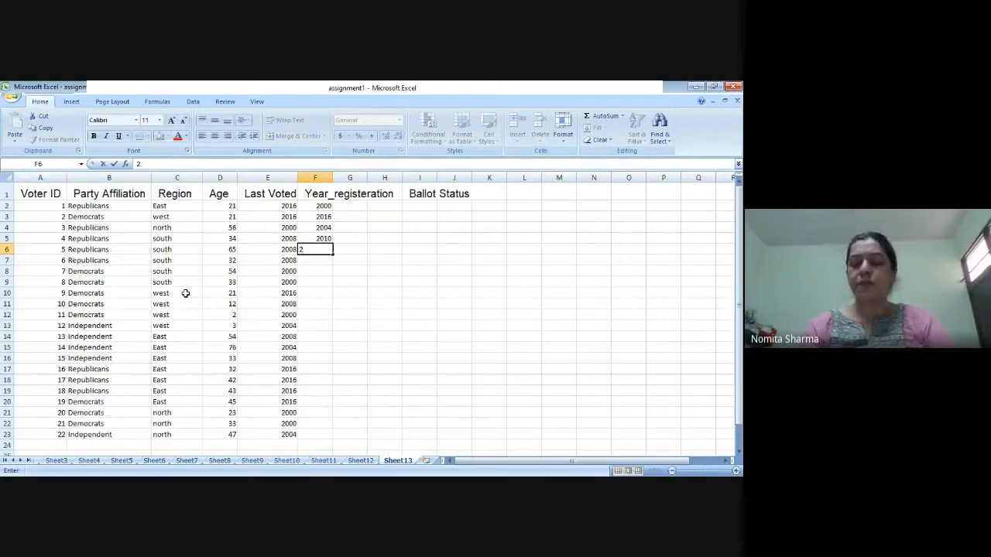
text(004)
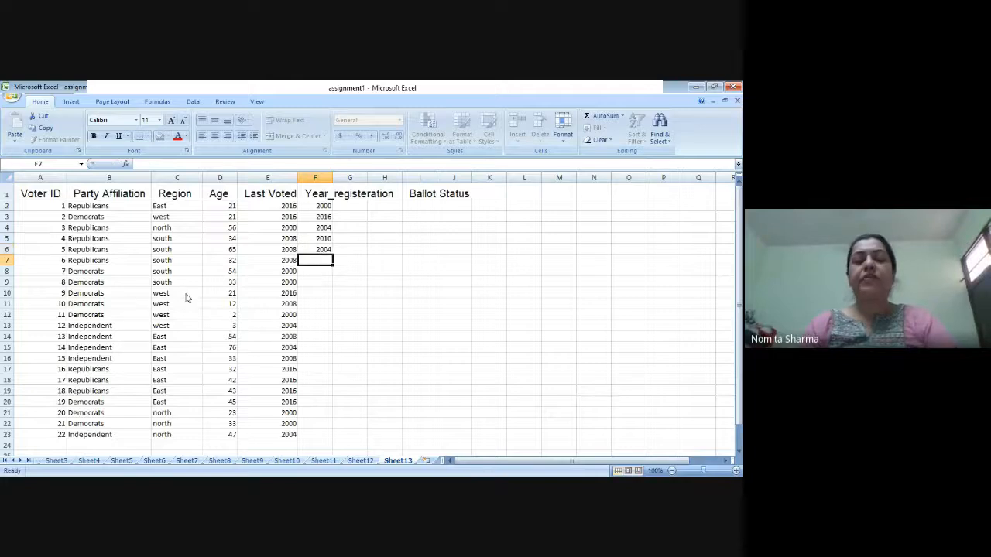
key(Return)
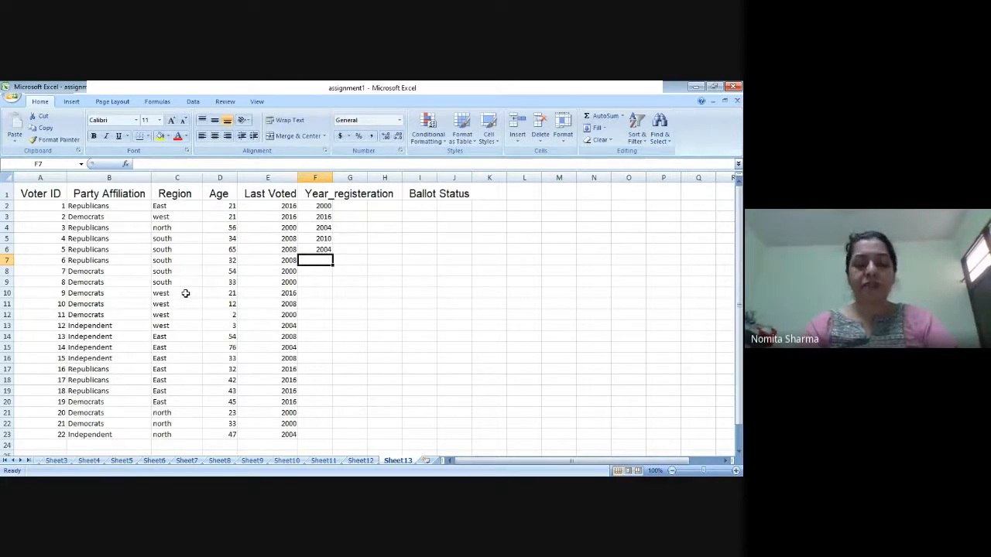
text(2002)
key(Return)
text(20)
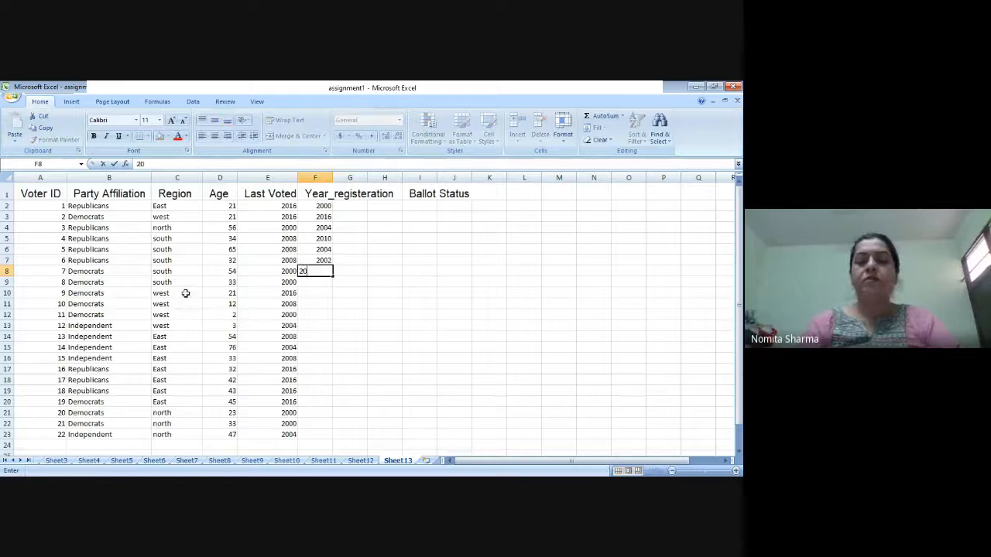
text(00)
key(Return)
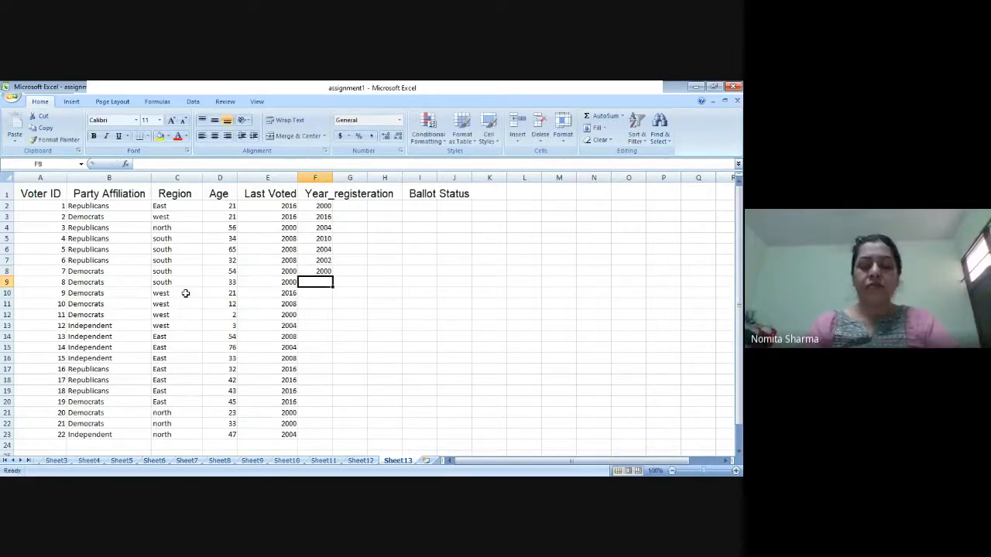
Step: Enter the registration years 1990, 1995 and 1996 for voters 8 to 10 in F9 through F11
text(1990)
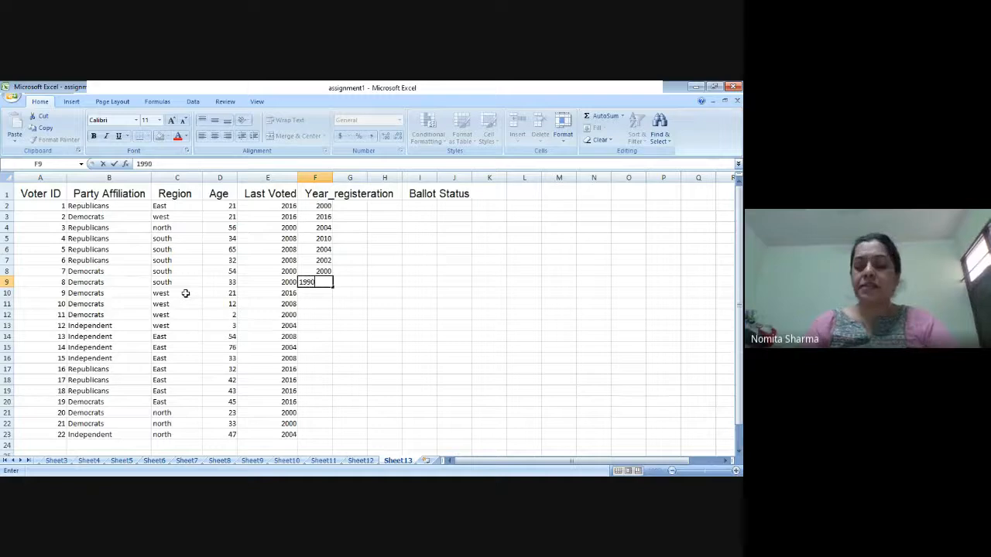
key(Return)
text(1995)
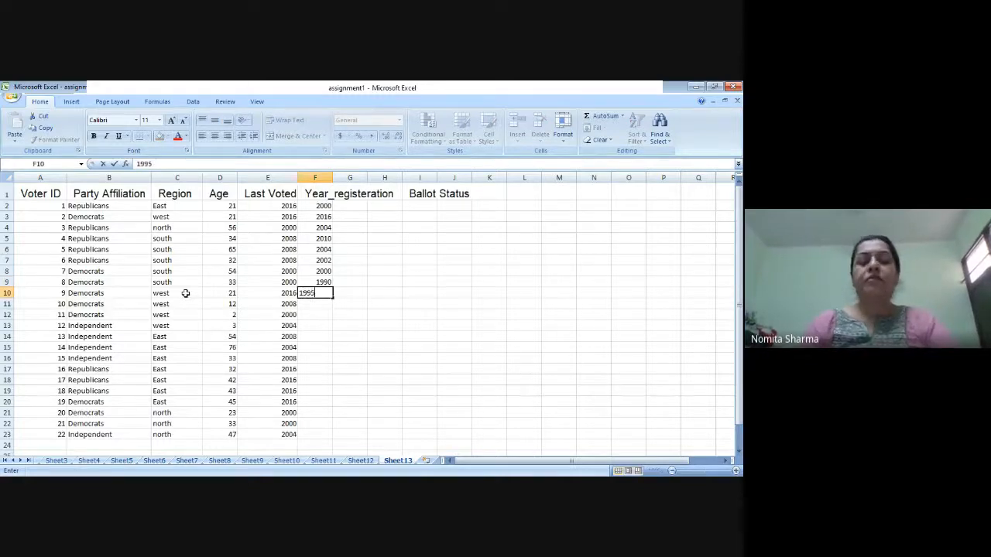
key(Return)
text(1)
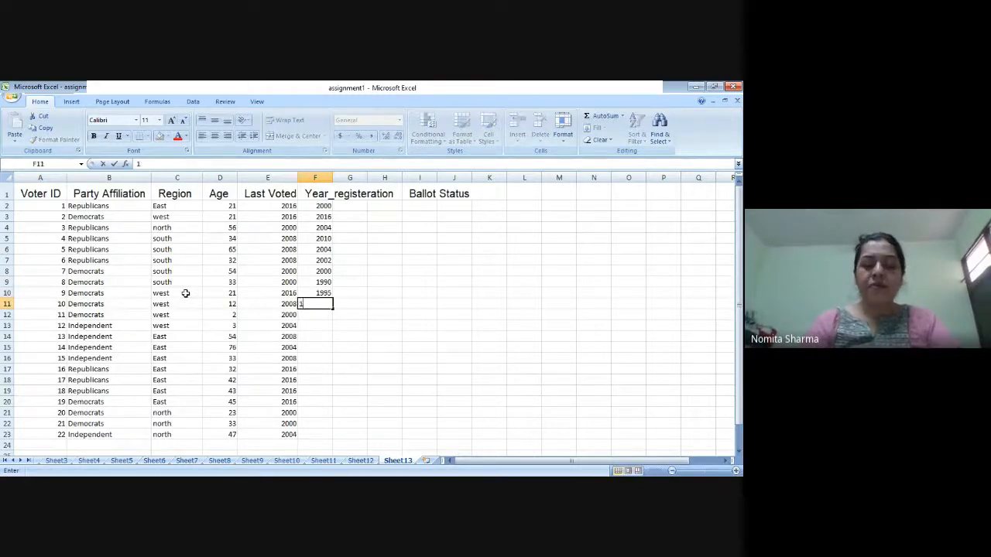
text(996)
key(Return)
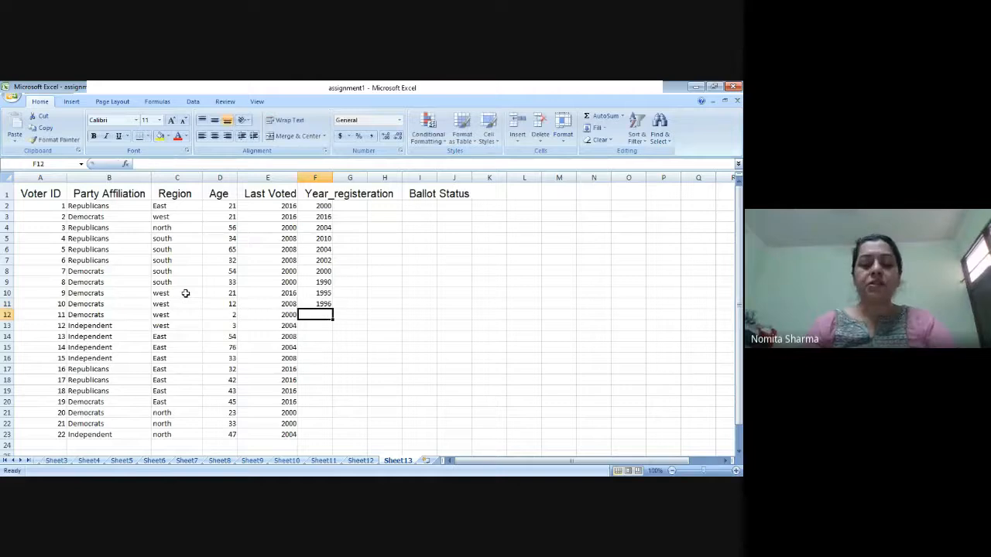
Step: Enter 19997 in F12 and 2001 in F13 under Year_registeration for voters 11 and 12
text(19997)
key(Return)
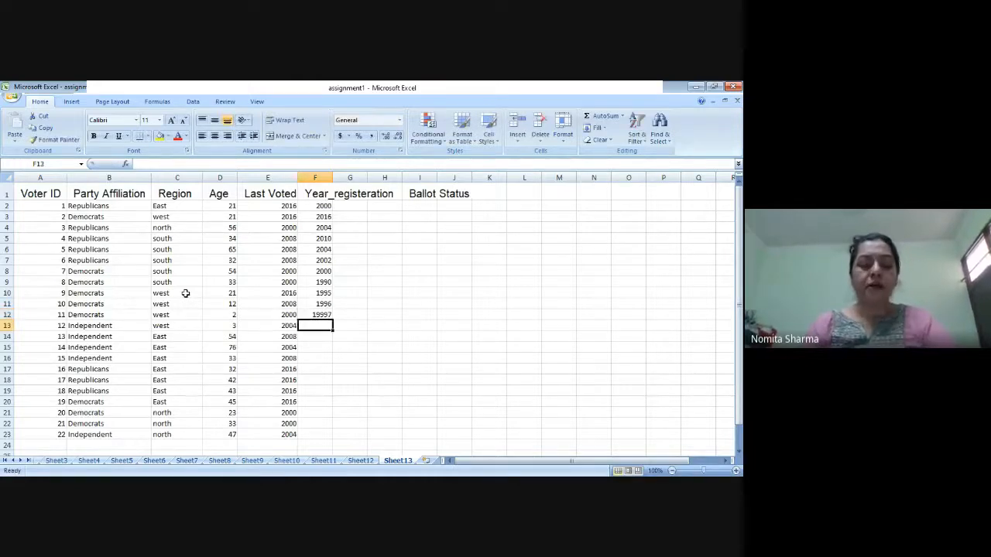
text(2000)
key(BackSpace)
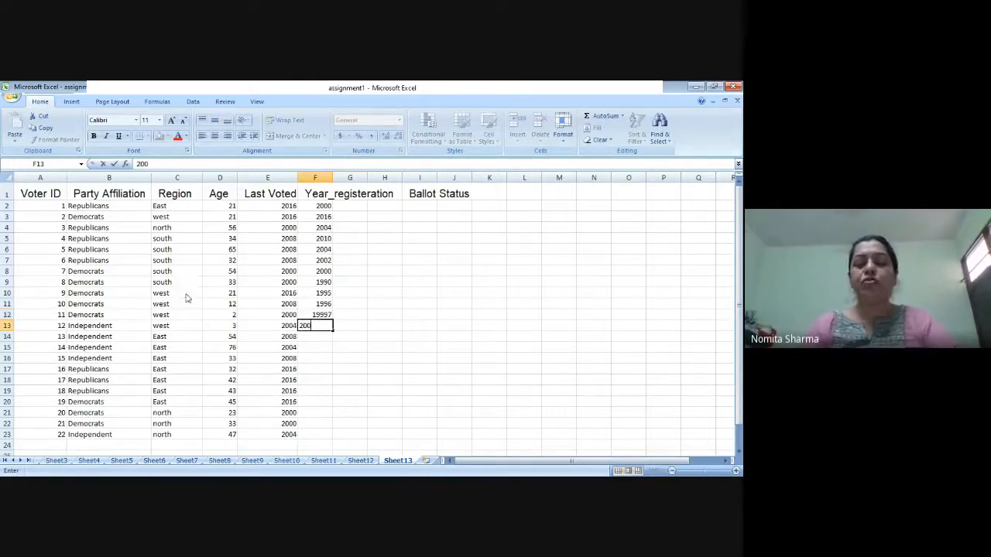
text(1)
key(Return)
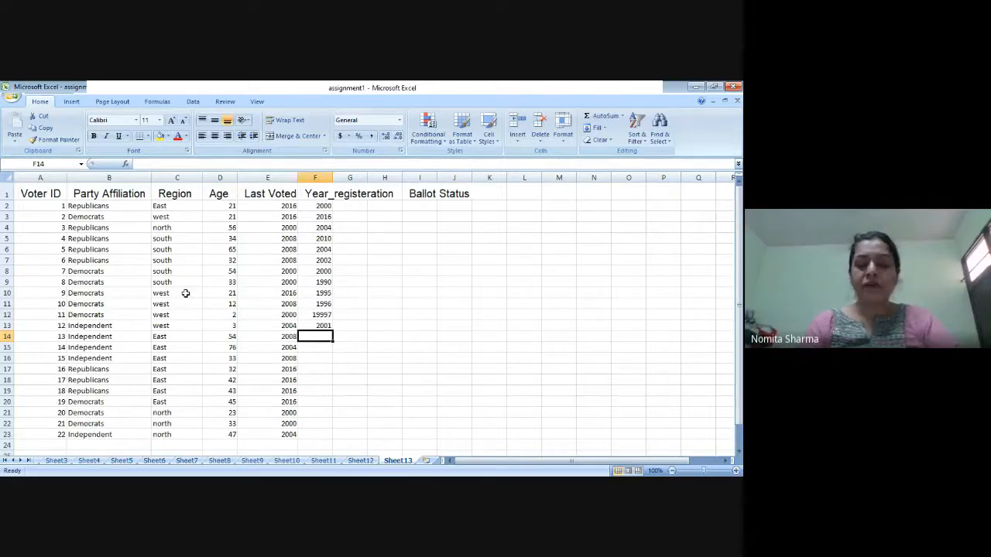
Step: Enter the registration years 2000, 2016 and 2018 for voters 13 to 15 in F14 through F16
text(2000)
key(Return)
text(2)
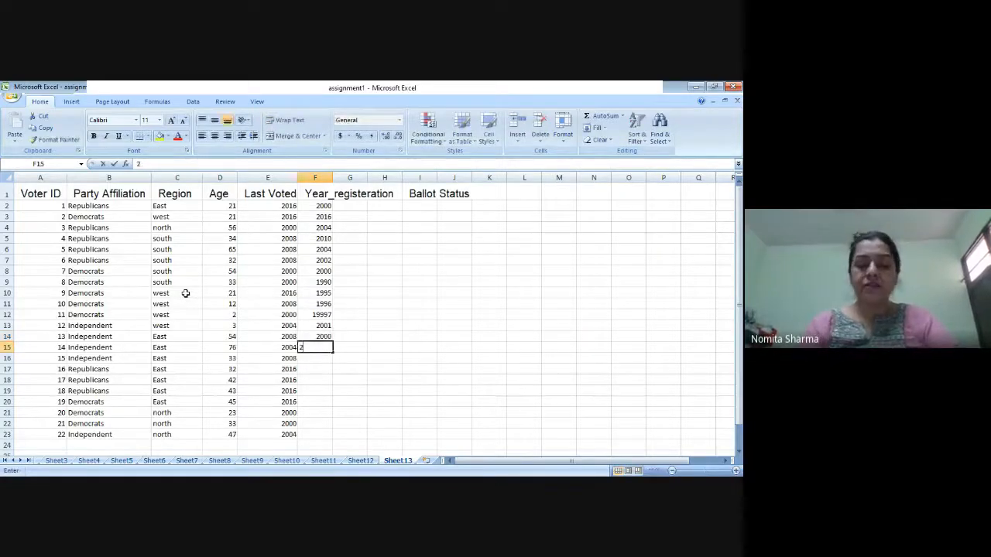
text(016)
key(Return)
text(201)
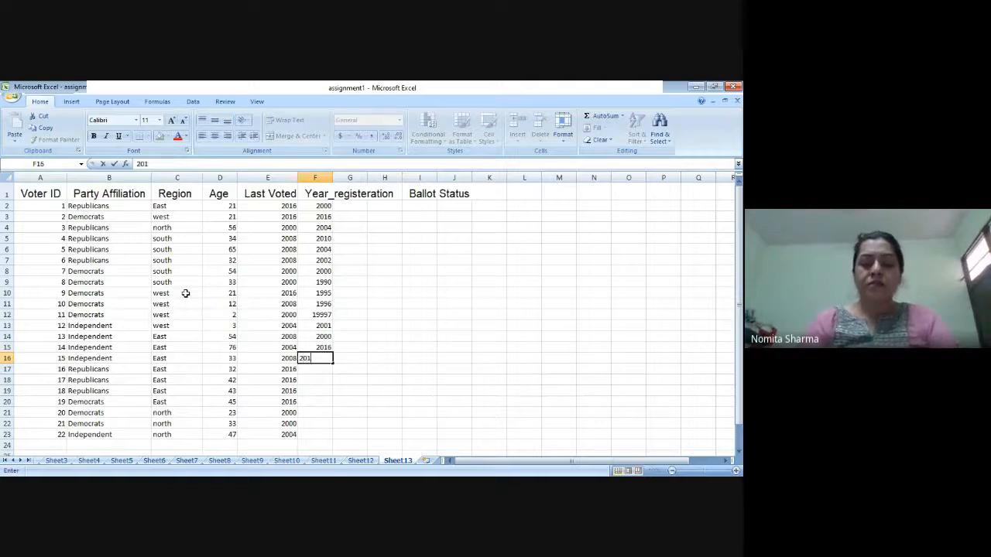
text(8)
key(Return)
Step: Enter the registration year 2019 in F17 and 2020 in F18 through F21 for voters 16 to 20
text(2019)
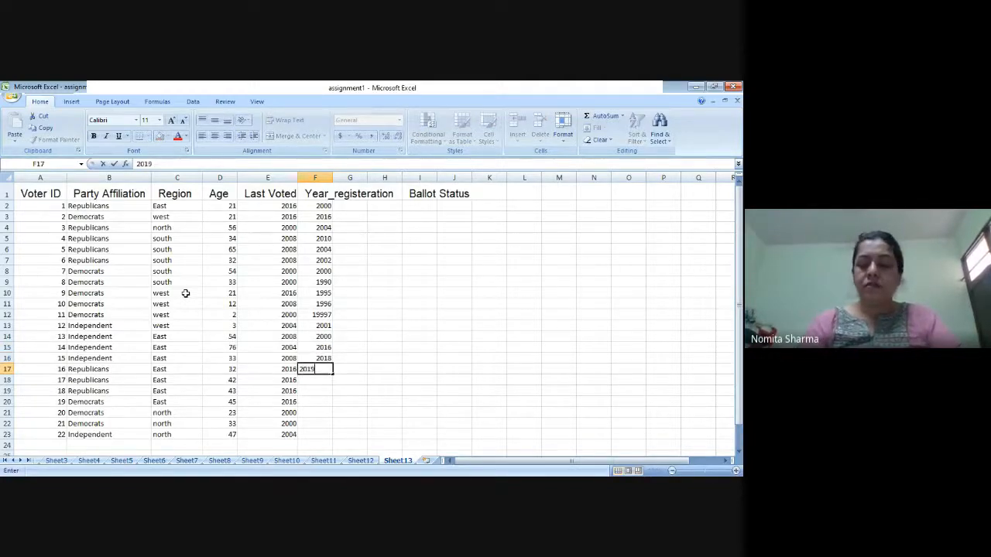
key(Return)
text(2)
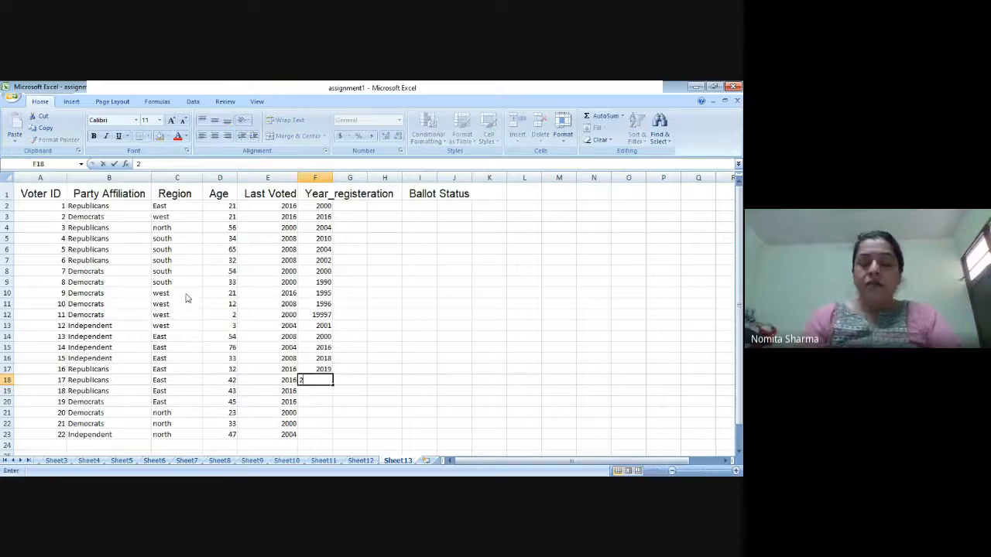
text(020)
key(Return)
text(2020)
key(Return)
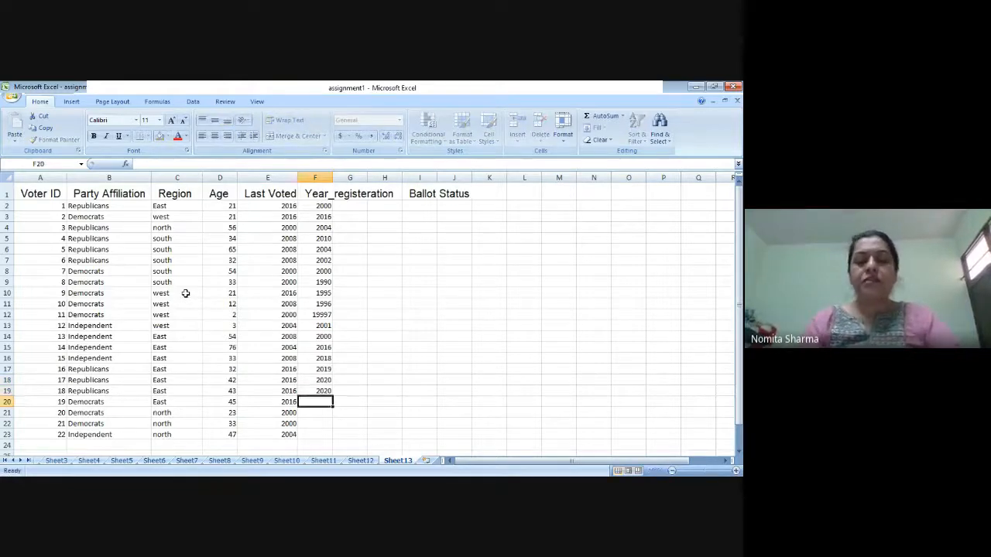
text(2020)
key(Return)
text(2020)
key(Return)
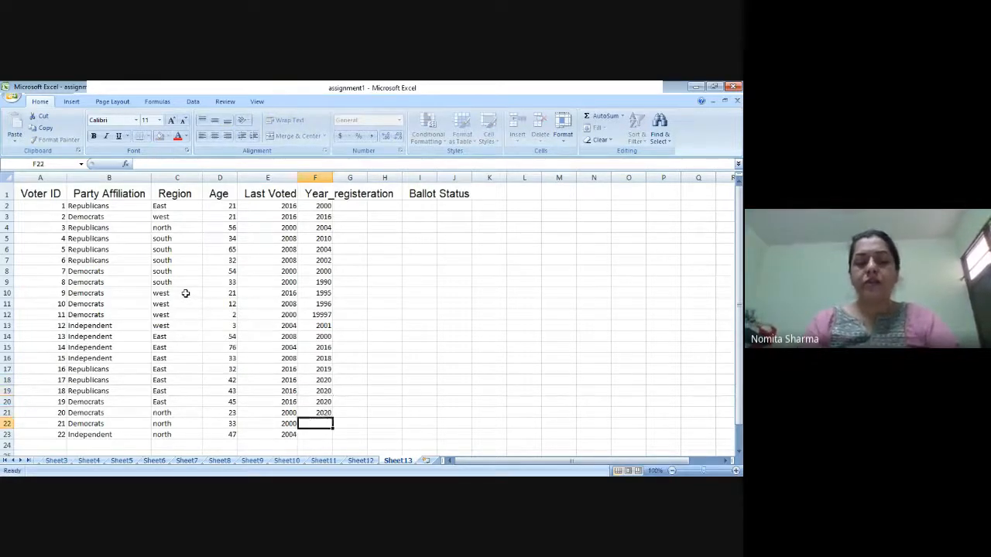
Step: Complete the Year_registeration column with 2019 in F22 and 2020 in F23
text(2019)
key(Return)
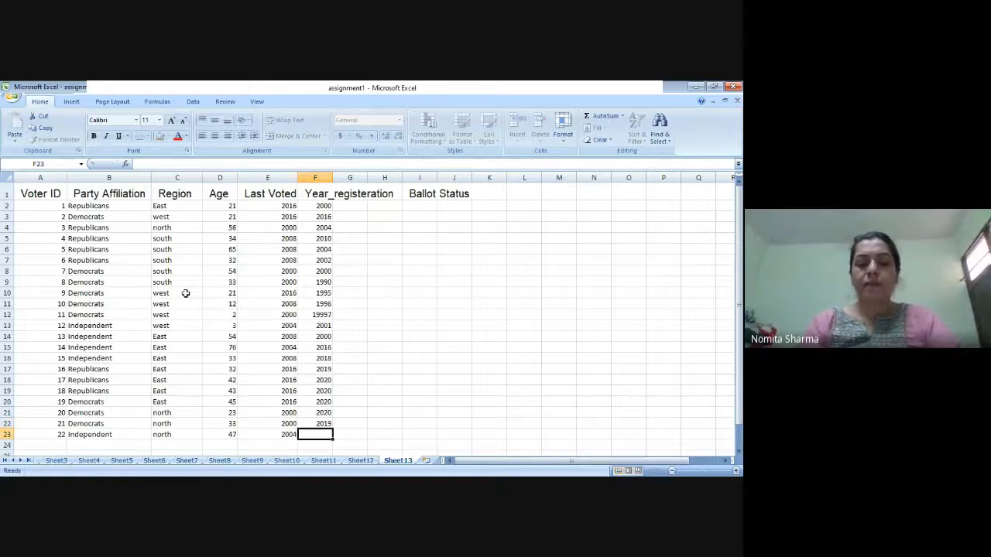
text(2020)
key(Return)
key(Up)
key(Up)
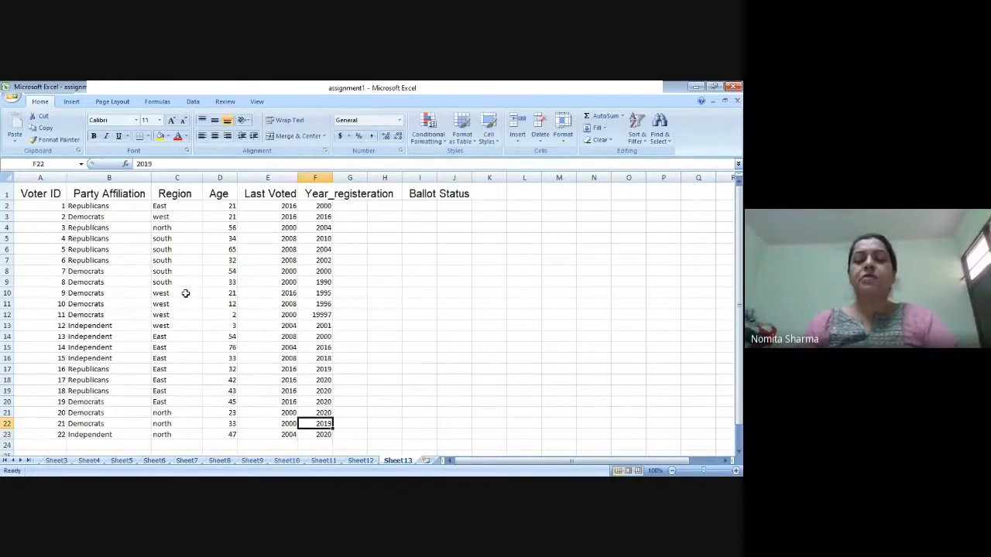